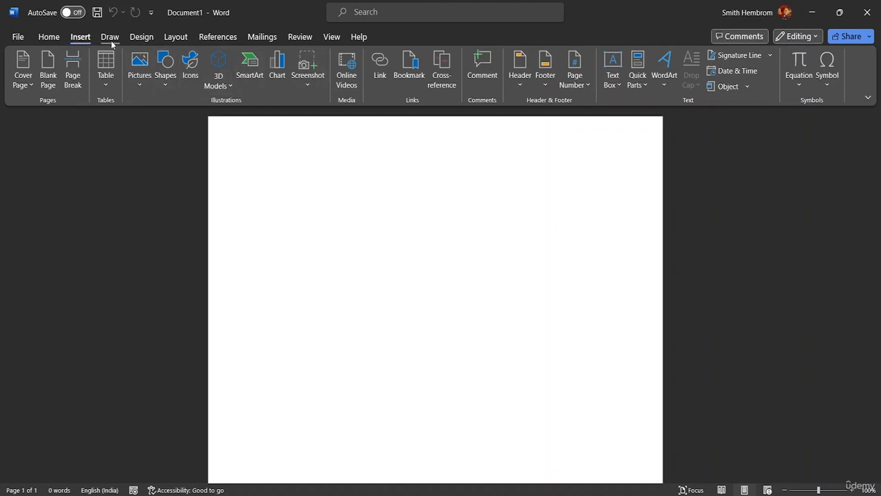
Step: Set the document's paper size to Letter, 21.59 cm x 27.94 cm
{"action": "left_click", "coordinate": [110, 40]}
{"action": "left_click", "coordinate": [138, 40]}
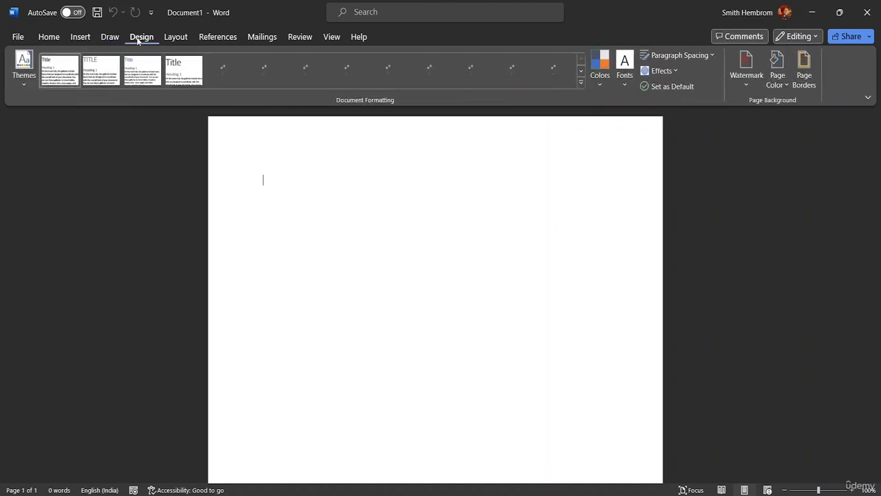
{"action": "left_click", "coordinate": [175, 38]}
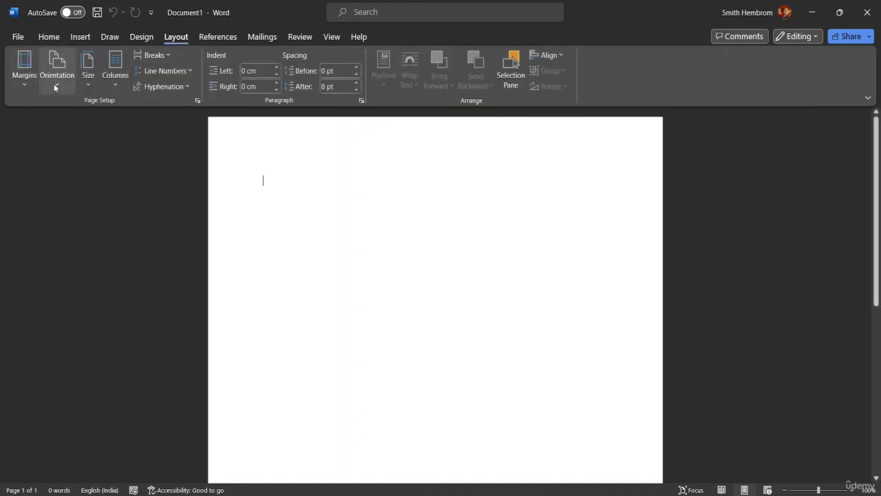
{"action": "left_click", "coordinate": [91, 83]}
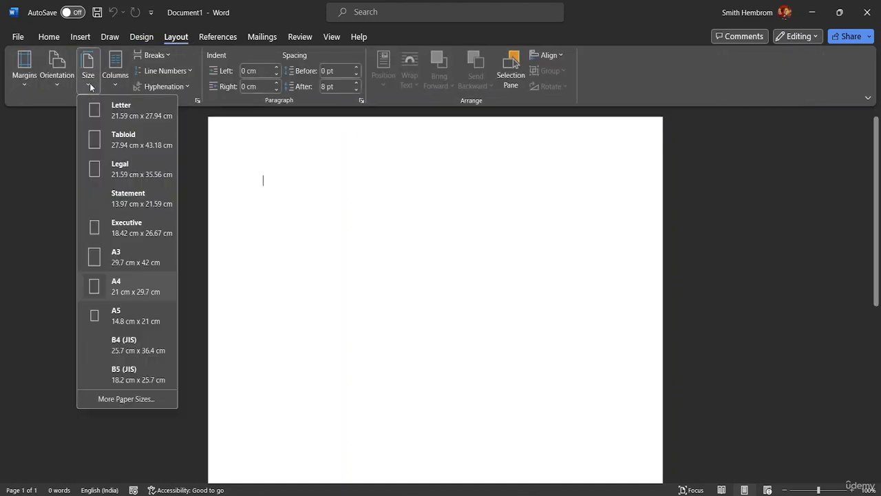
{"action": "left_click", "coordinate": [122, 115]}
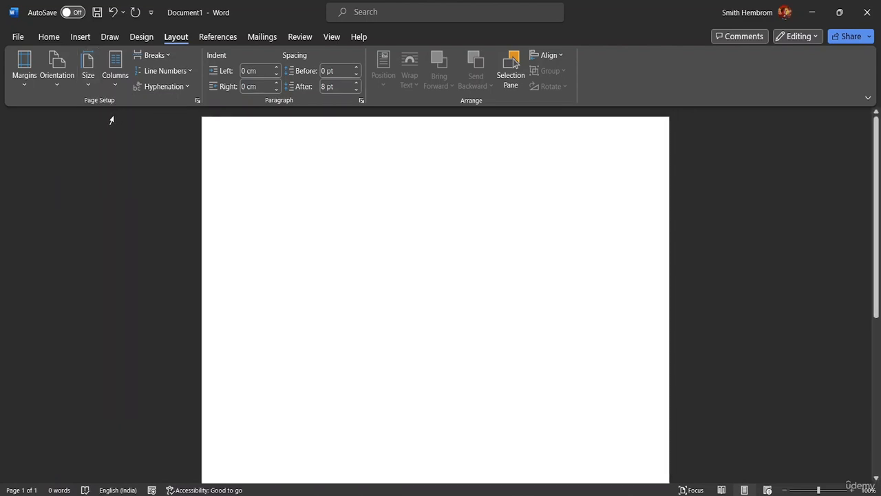
Step: Set custom page margins of 2.5 cm at the top, bottom, left and right, keeping multiple pages at Normal, and apply them
{"action": "left_click", "coordinate": [21, 84]}
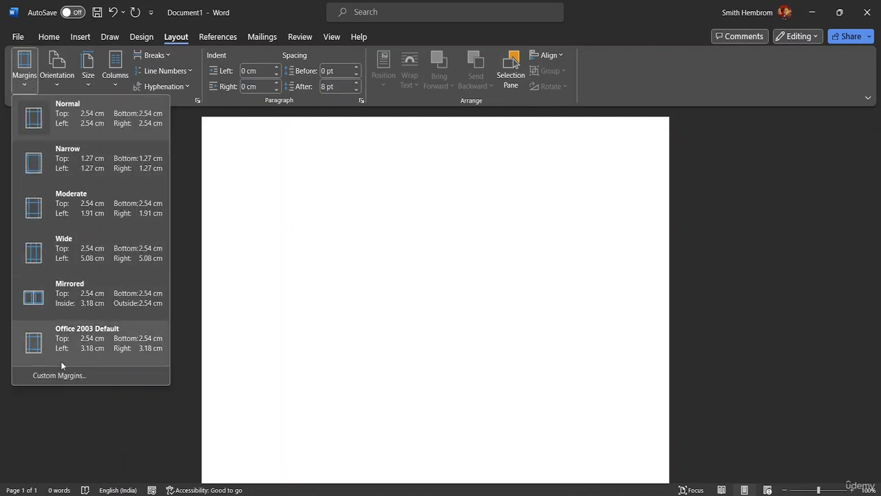
{"action": "left_click", "coordinate": [71, 376]}
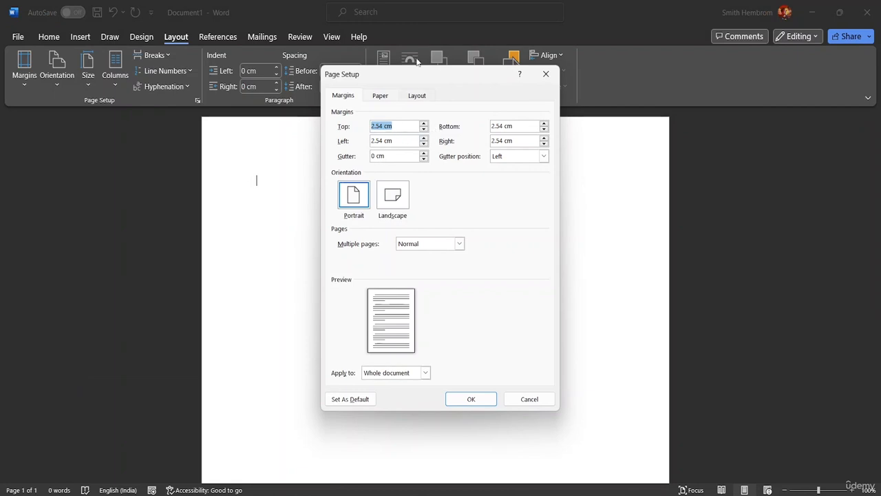
{"action": "left_click", "coordinate": [424, 124]}
{"action": "left_click", "coordinate": [424, 144]}
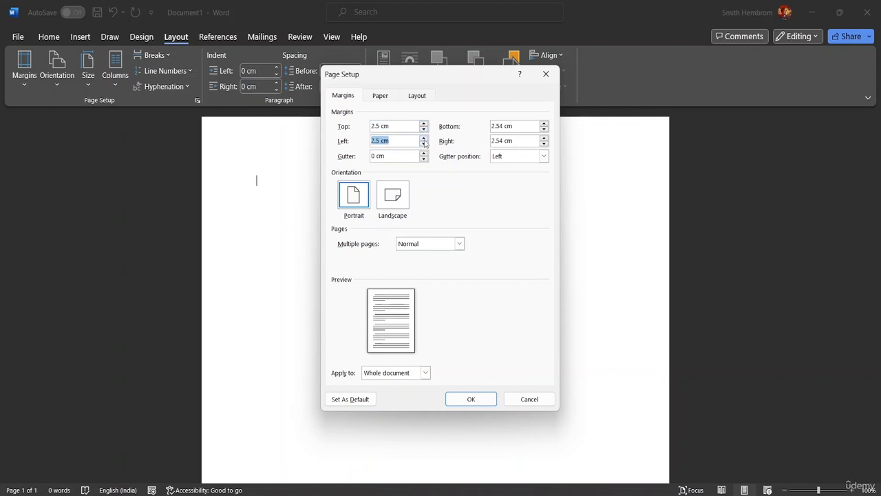
{"action": "left_click", "coordinate": [543, 130]}
{"action": "left_click", "coordinate": [543, 143]}
{"action": "left_click", "coordinate": [543, 143]}
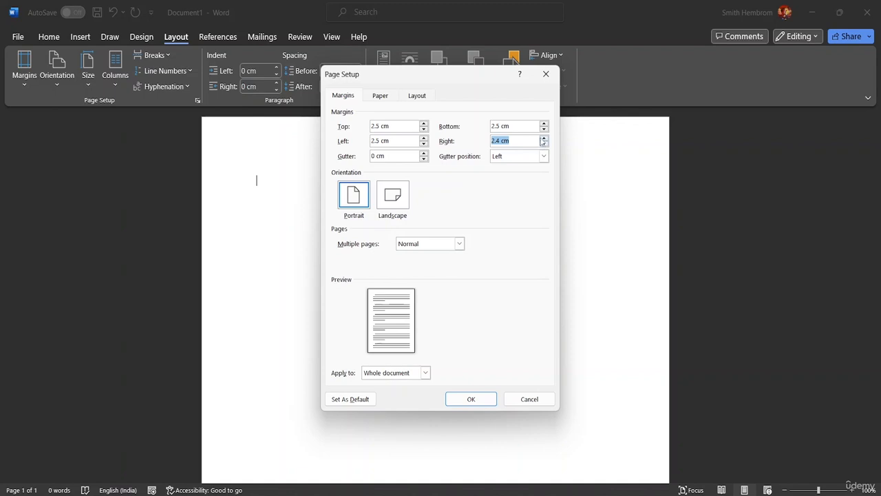
{"action": "left_click", "coordinate": [544, 137]}
{"action": "left_click", "coordinate": [511, 141]}
{"action": "left_click", "coordinate": [460, 243]}
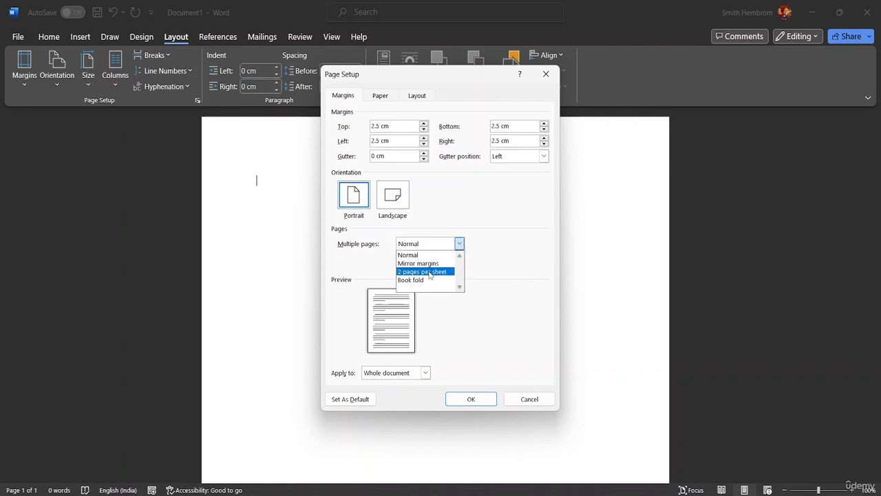
{"action": "left_click", "coordinate": [483, 281]}
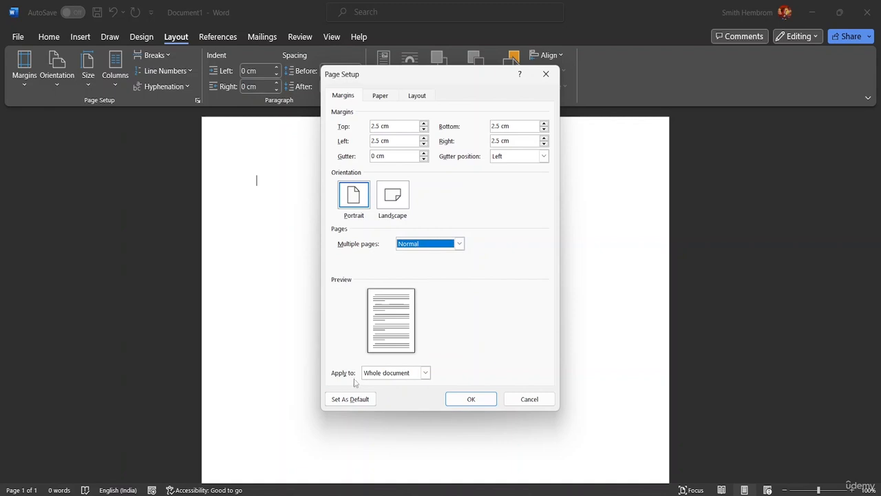
{"action": "left_click", "coordinate": [469, 399]}
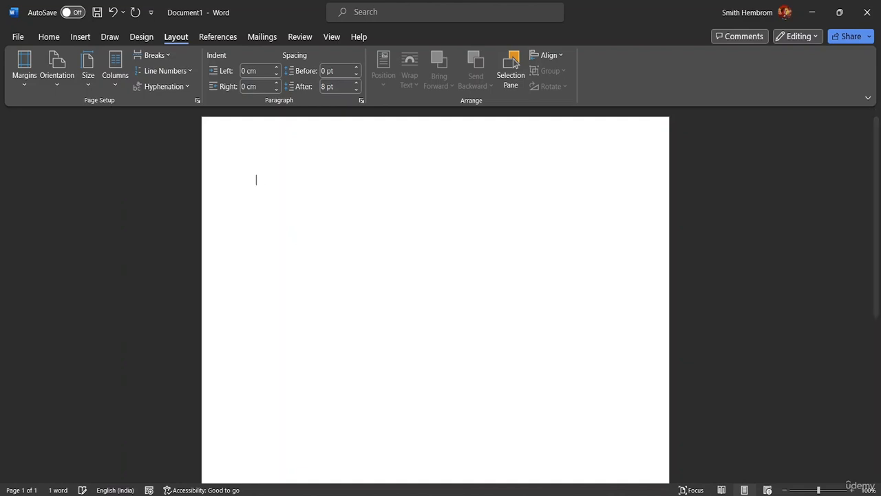
Step: Write the line "Date: 12th January,2034" at the start of the letter and leave a blank line below it
{"action": "type", "text": "Date"}
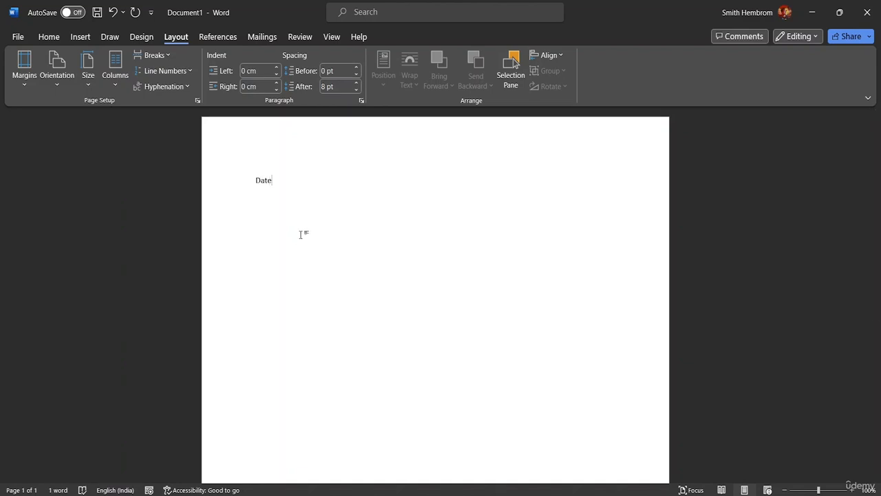
{"action": "type", "text": ": 12th"}
{"action": "key", "text": "BackSpace"}
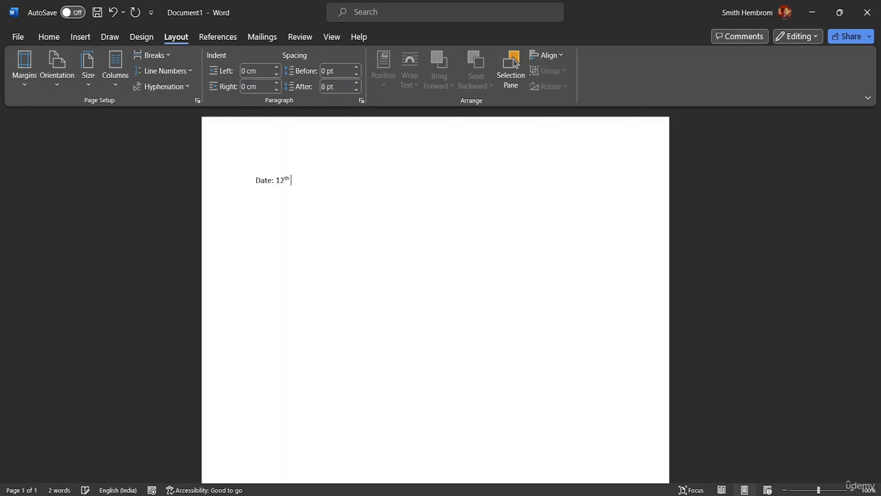
{"action": "type", "text": "Janua"}
{"action": "key", "text": "Return"}
{"action": "type", "text": ",2034"}
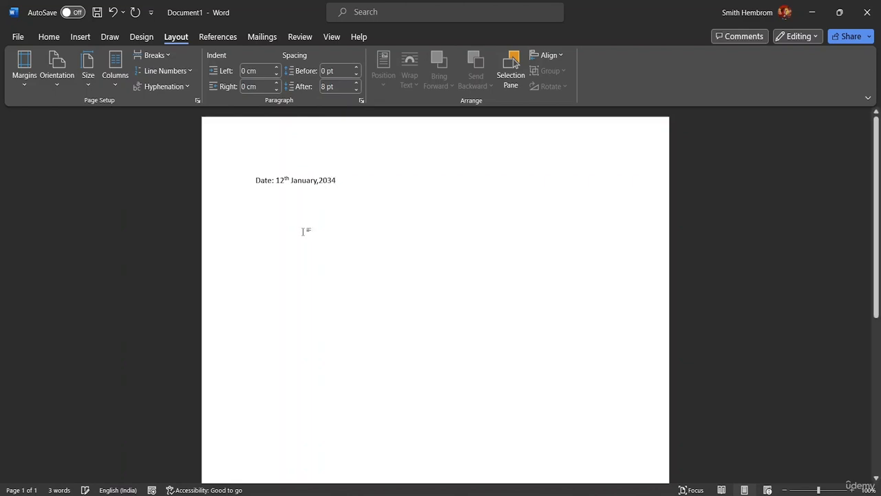
{"action": "key", "text": "Return"}
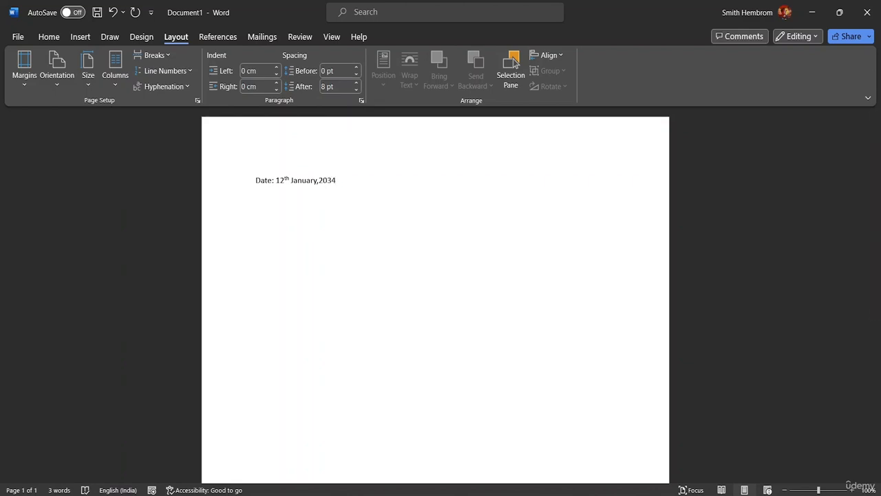
{"action": "key", "text": "Return"}
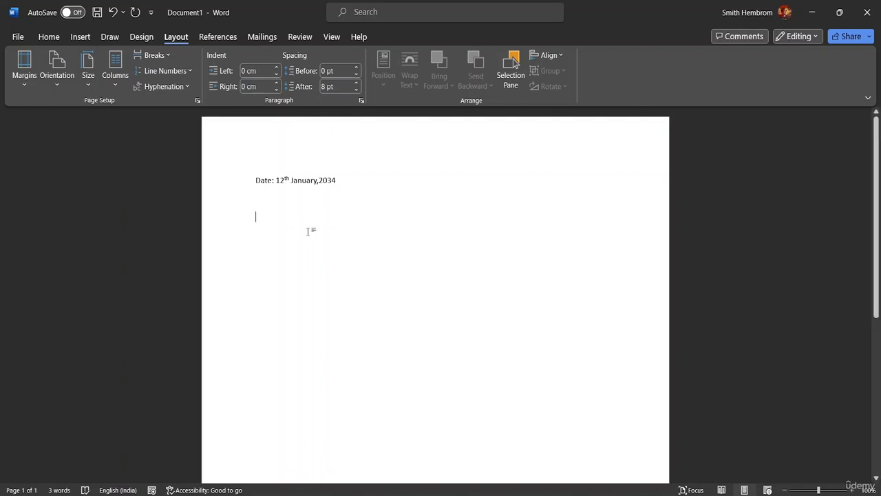
Step: Begin the recipient block with "To" and "The Manager" on separate lines
{"action": "type", "text": "T"}
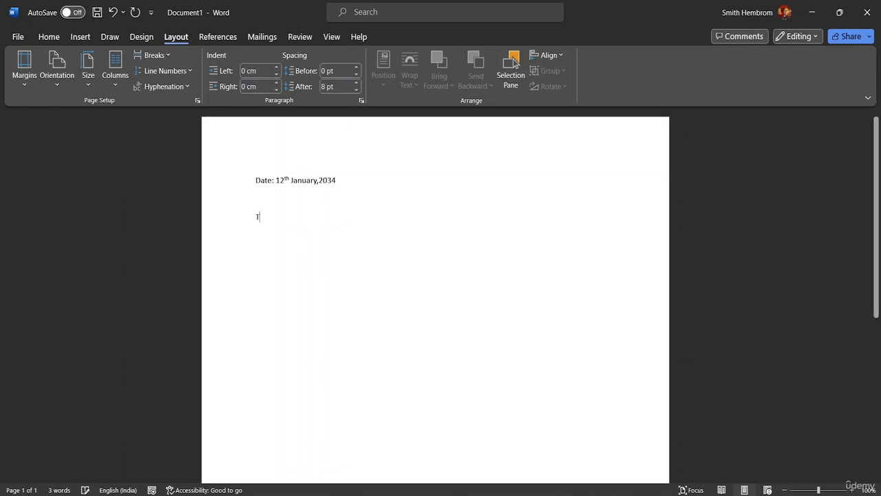
{"action": "type", "text": "o"}
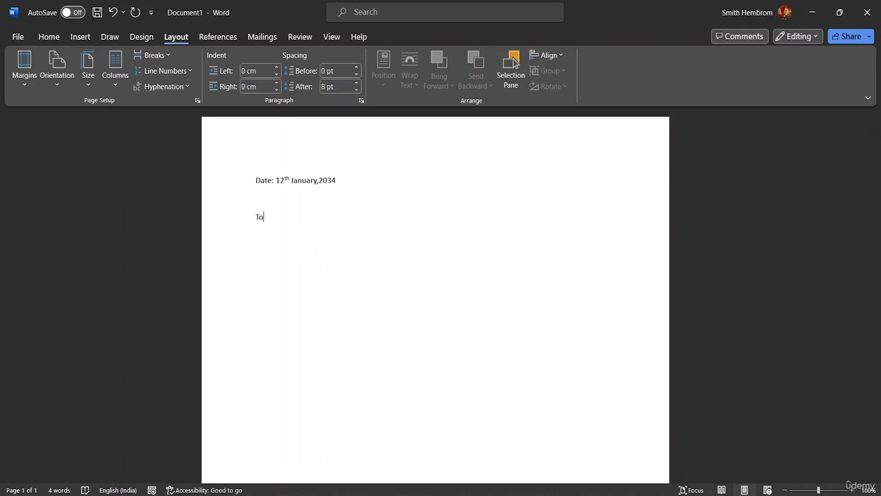
{"action": "key", "text": "Return"}
{"action": "type", "text": "The "}
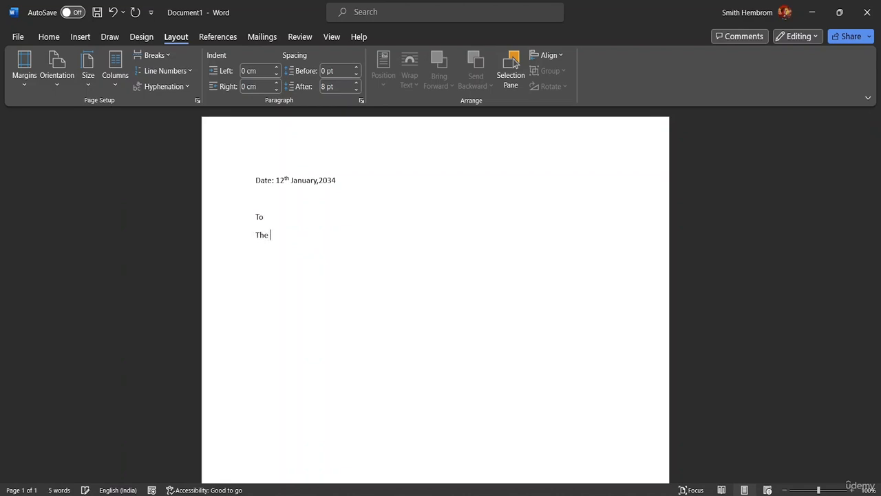
{"action": "type", "text": "Manager"}
{"action": "key", "text": "Return"}
Step: Complete the recipient block with the lines "RMDS Food and Beverages" and "Address-", leaving a blank line below
{"action": "type", "text": "RMDS FOOD"}
{"action": "key", "text": "BackSpace"}
{"action": "key", "text": "BackSpace"}
{"action": "key", "text": "BackSpace"}
{"action": "type", "text": "ood d"}
{"action": "key", "text": "BackSpace"}
{"action": "type", "text": "and"}
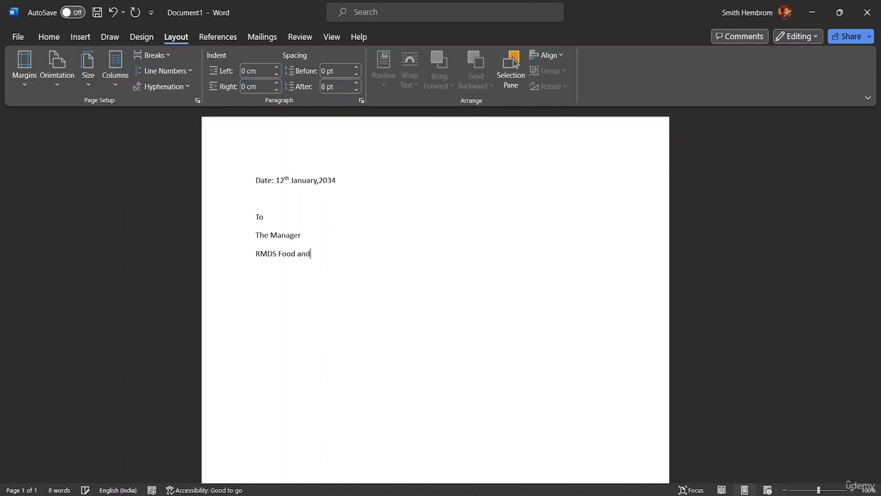
{"action": "type", "text": " Be"}
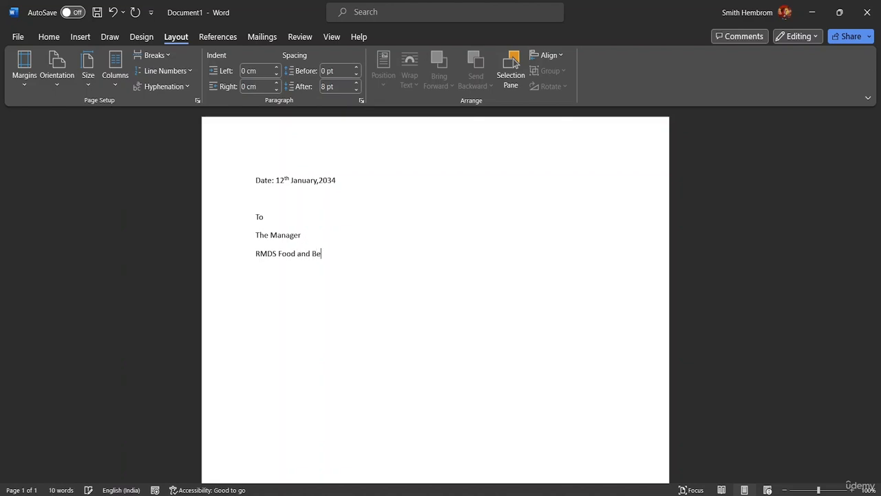
{"action": "type", "text": "verages"}
{"action": "key", "text": "Return"}
{"action": "type", "text": "Address-"}
{"action": "key", "text": "Return"}
{"action": "key", "text": "Return"}
Step: Write the line "Subject: Supply of Goods for the Month of December" and leave a blank line below it
{"action": "type", "text": "Subject"}
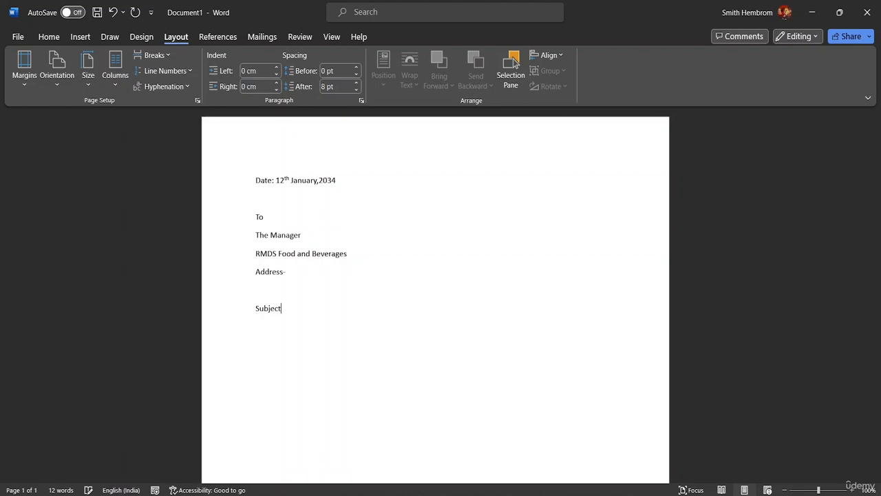
{"action": "type", "text": ":"}
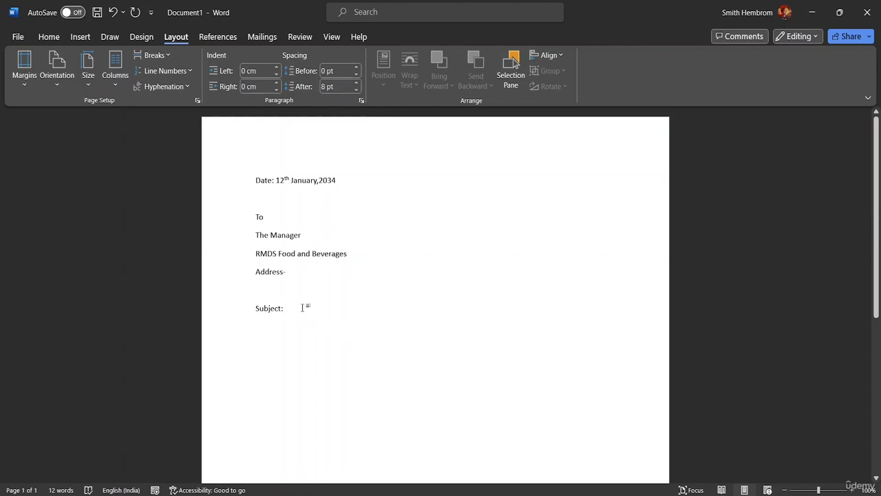
{"action": "type", "text": "S"}
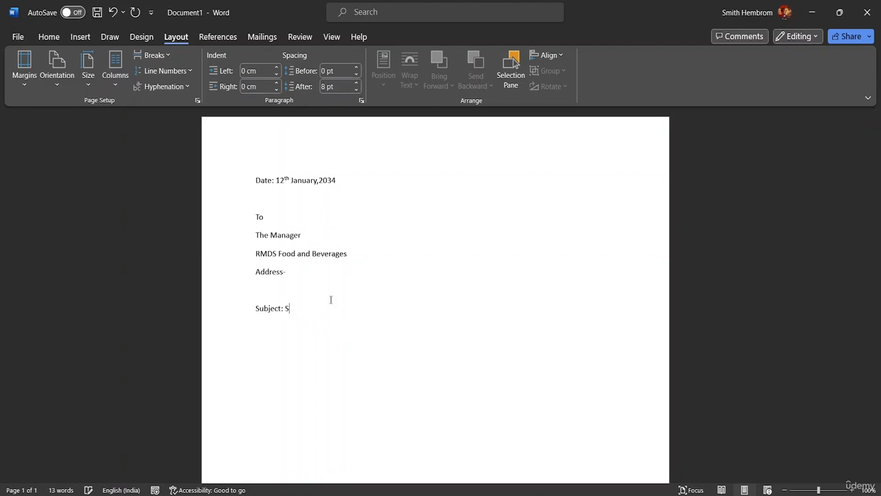
{"action": "type", "text": "upply of "}
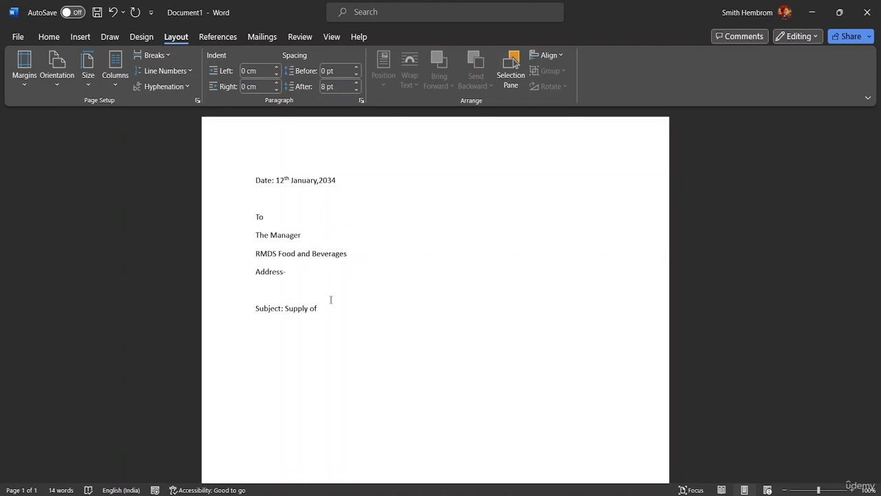
{"action": "type", "text": "Goods for the Month of Dece"}
{"action": "key", "text": "BackSpace"}
{"action": "key", "text": "BackSpace"}
{"action": "type", "text": "ce"}
{"action": "key", "text": "Return"}
{"action": "key", "text": "Return"}
{"action": "key", "text": "BackSpace"}
{"action": "key", "text": "Return"}
Step: Add the salutation "Respected Sir," and start a new line for the letter's body
{"action": "type", "text": "Res"}
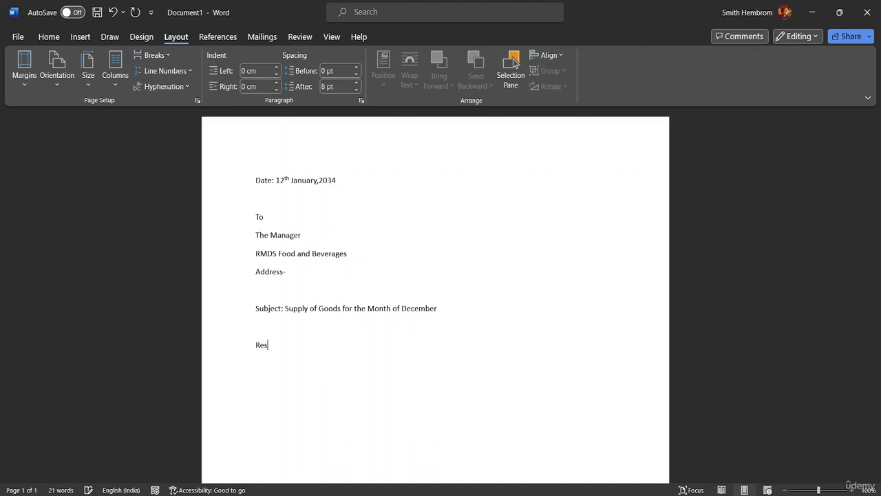
{"action": "type", "text": "pected Sir,"}
{"action": "key", "text": "Return"}
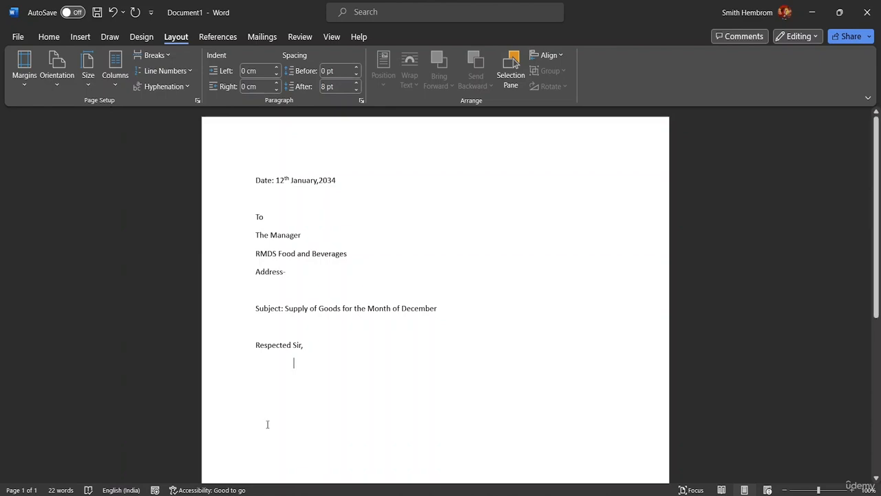
Step: Switch to Chrome and open The Balance's "Letter Format Example and Writing Tips" article from the letter format search results
{"action": "scroll", "coordinate": [346, 310], "scroll_direction": "down", "scroll_amount": 5}
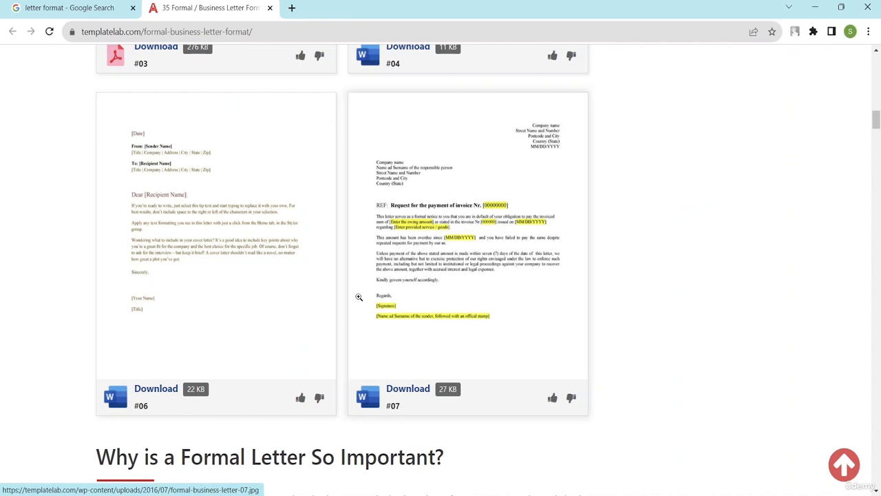
{"action": "left_click", "coordinate": [41, 10]}
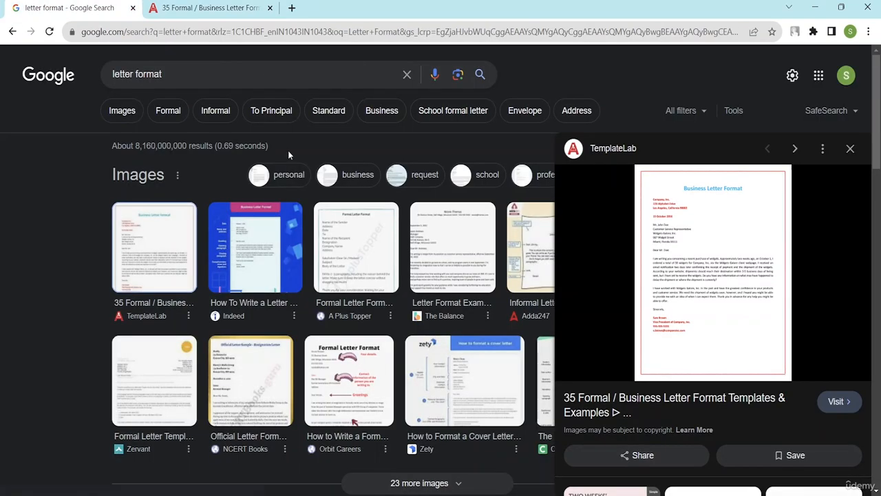
{"action": "scroll", "coordinate": [381, 315], "scroll_direction": "down", "scroll_amount": 5}
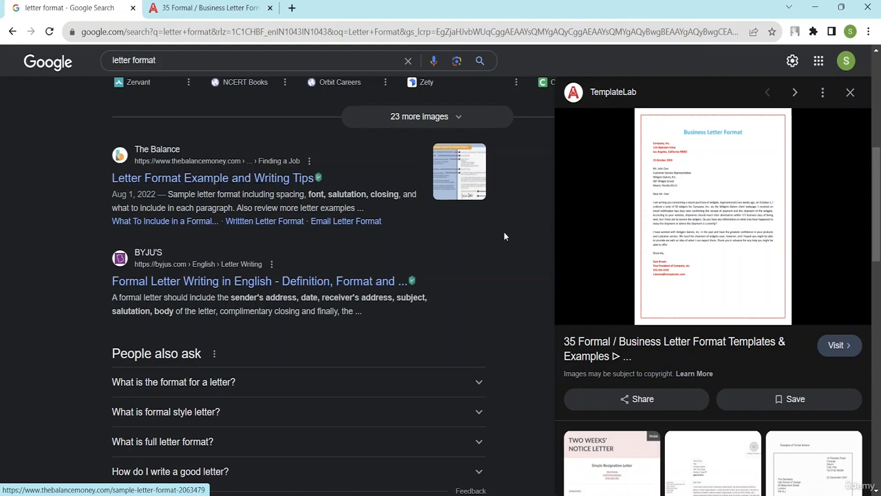
{"action": "scroll", "coordinate": [265, 178], "scroll_direction": "down", "scroll_amount": 3}
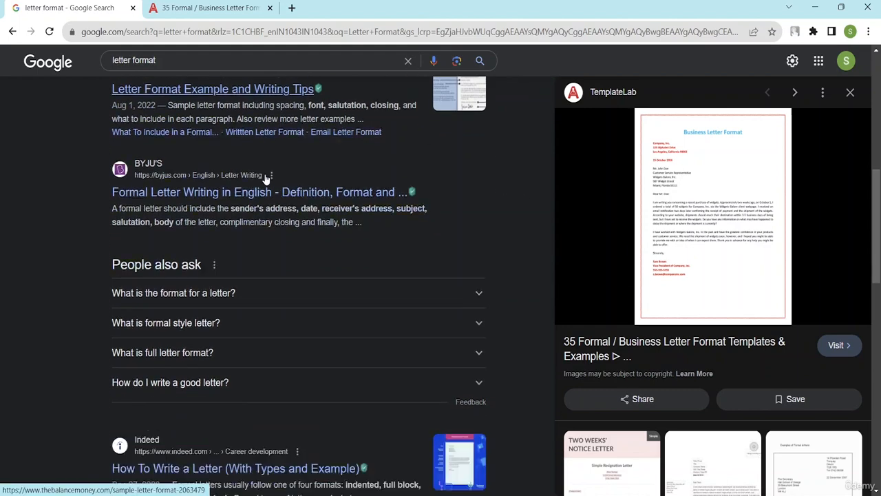
{"action": "scroll", "coordinate": [265, 178], "scroll_direction": "up", "scroll_amount": 4}
{"action": "left_click", "coordinate": [245, 239]}
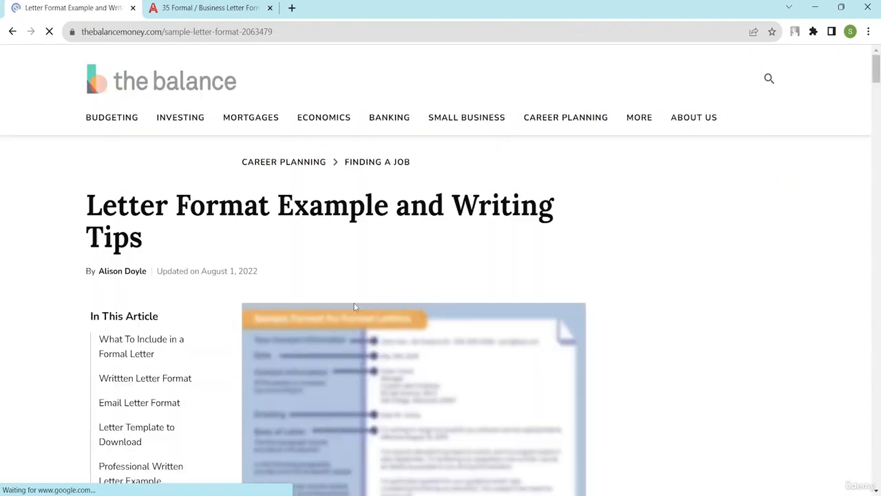
Step: Copy the article's three introductory paragraphs, from "A printed letter is usually reserved" through "signature for business correspondence."
{"action": "scroll", "coordinate": [350, 299], "scroll_direction": "down", "scroll_amount": 2}
{"action": "scroll", "coordinate": [345, 295], "scroll_direction": "down", "scroll_amount": 8}
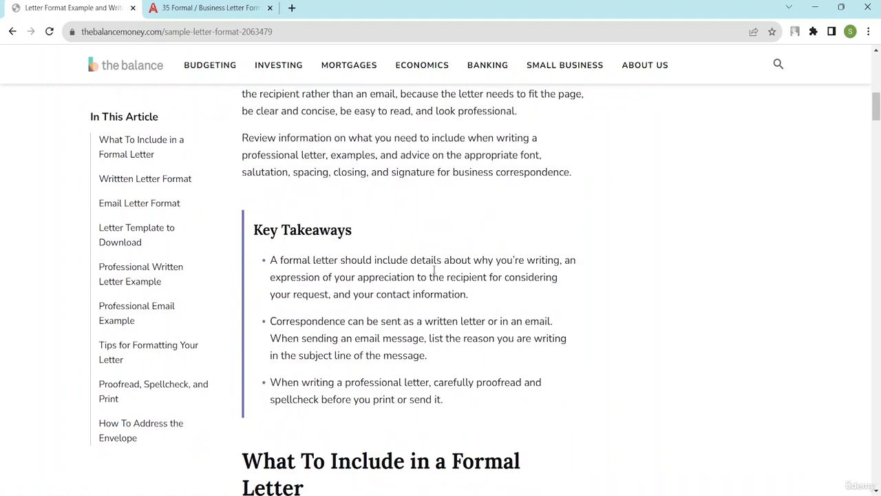
{"action": "scroll", "coordinate": [434, 270], "scroll_direction": "up", "scroll_amount": 3}
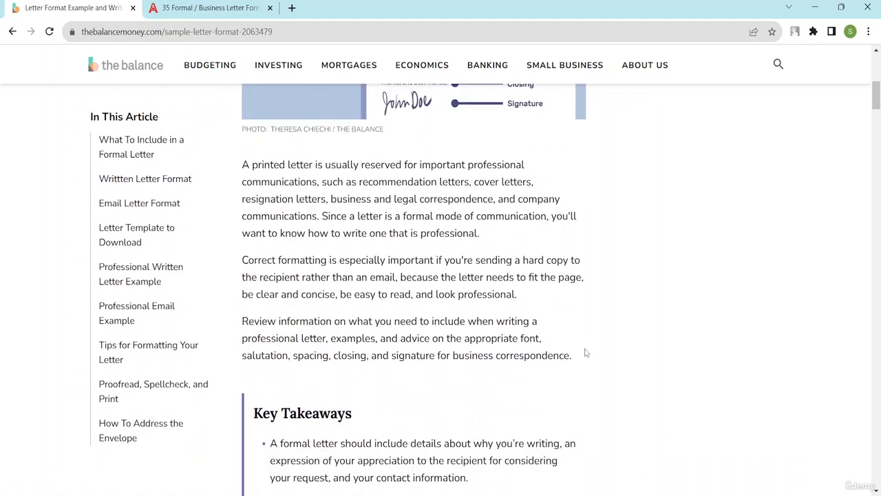
{"action": "left_click_drag", "start_coordinate": [572, 358], "coordinate": [244, 160]}
{"action": "key", "text": "ctrl+c"}
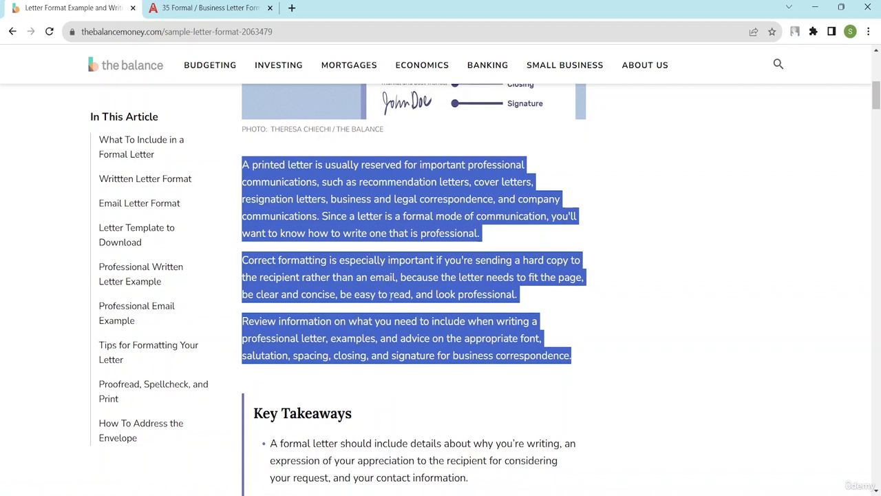
Step: Switch to the Word letter, paste the three copied paragraphs below the salutation, and set their font size to 10
{"action": "key", "text": "alt+Tab"}
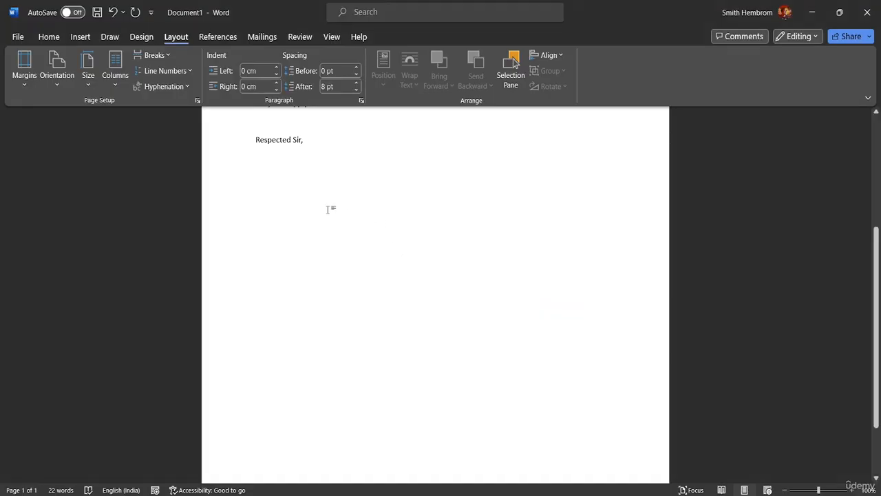
{"action": "key", "text": "ctrl+v"}
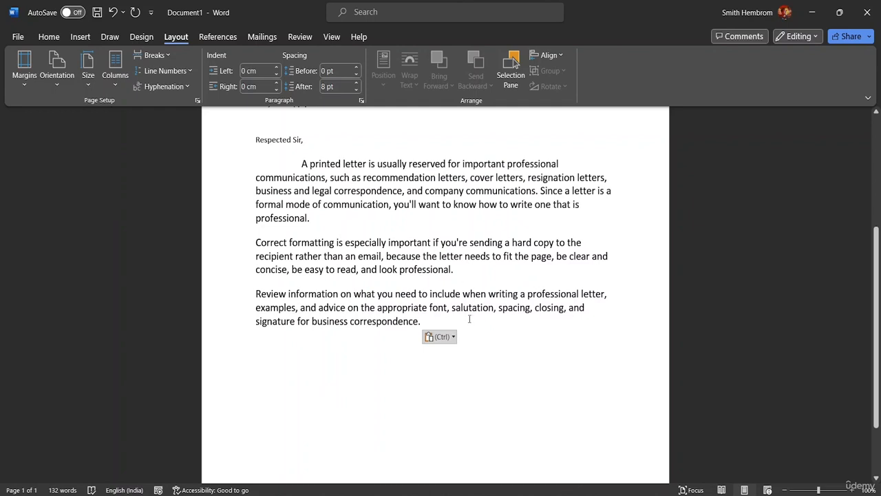
{"action": "left_click_drag", "start_coordinate": [413, 338], "coordinate": [277, 166]}
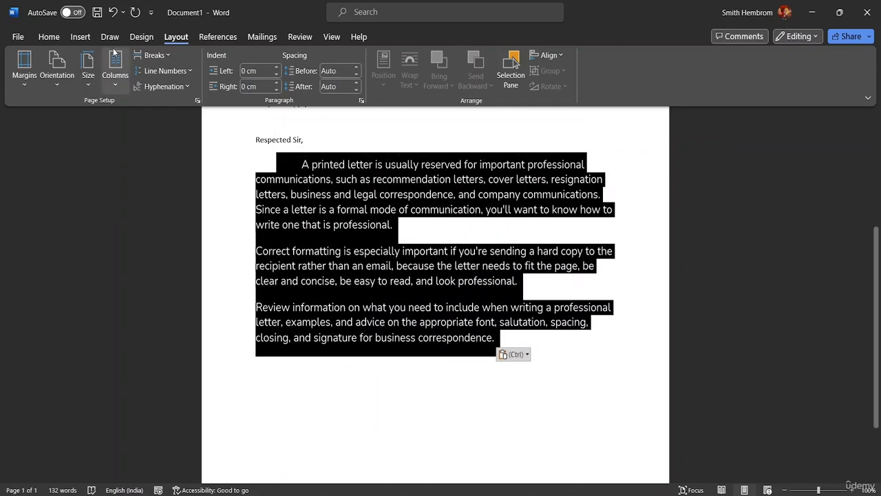
{"action": "left_click", "coordinate": [61, 38]}
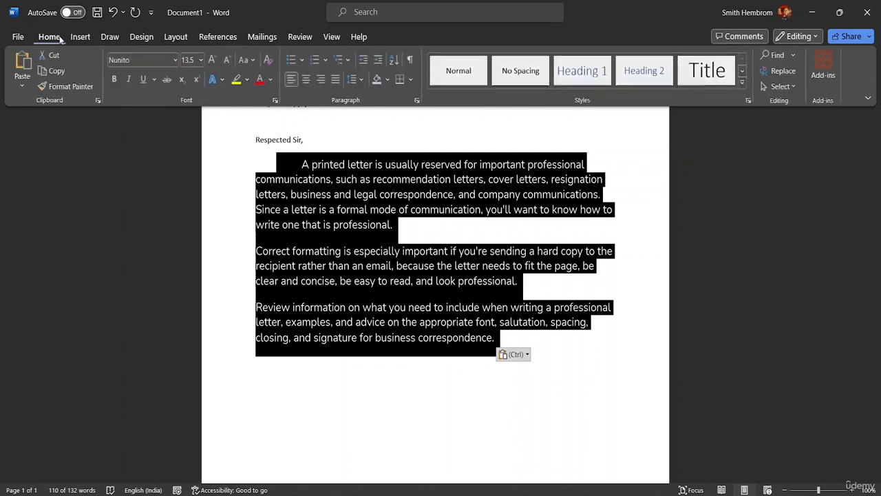
{"action": "left_click", "coordinate": [201, 61]}
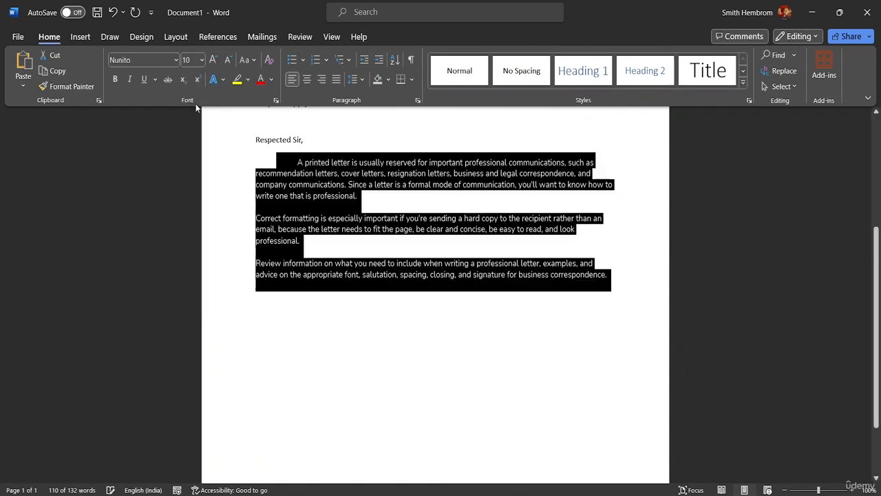
{"action": "left_click", "coordinate": [192, 105]}
{"action": "left_click", "coordinate": [233, 141]}
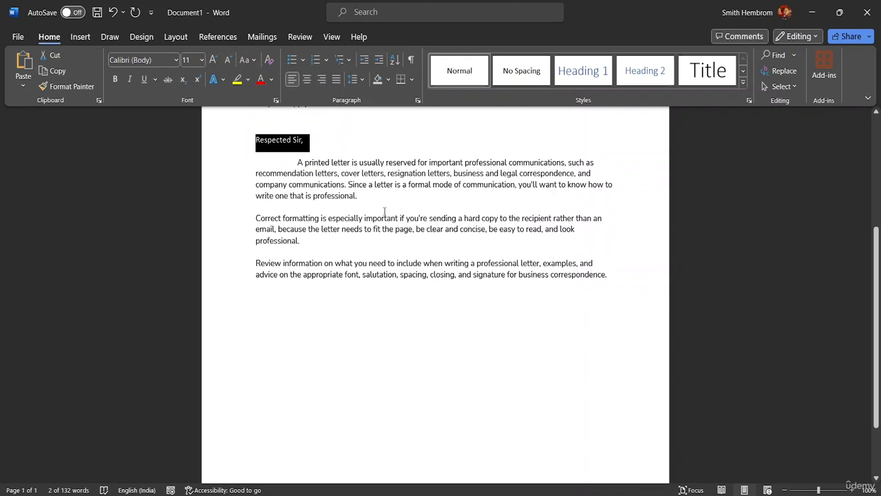
{"action": "left_click", "coordinate": [303, 140]}
{"action": "scroll", "coordinate": [303, 145], "scroll_direction": "up", "scroll_amount": 2}
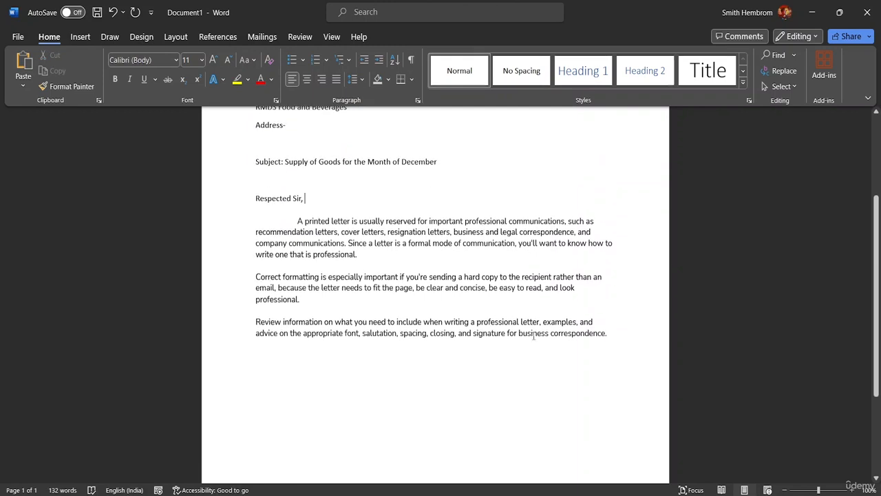
Step: Increase the indent of the first body paragraph by one level and reduce it back
{"action": "left_click", "coordinate": [614, 334]}
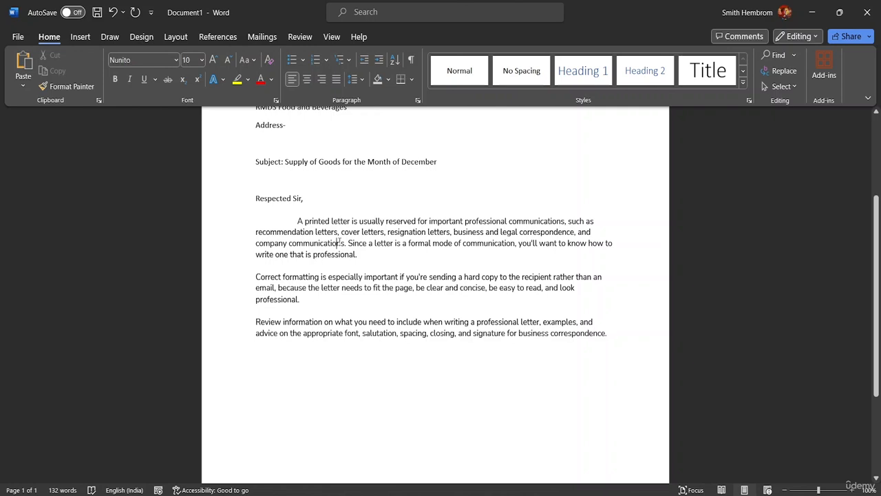
{"action": "left_click", "coordinate": [379, 61]}
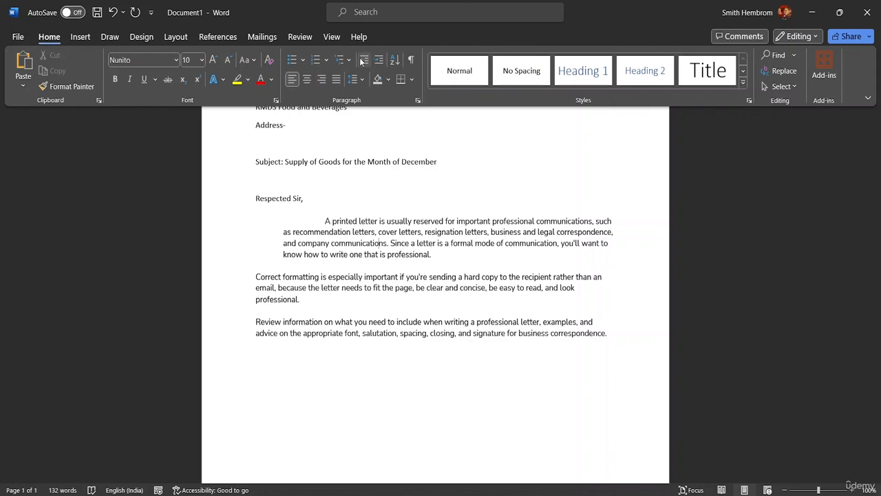
{"action": "left_click", "coordinate": [364, 61]}
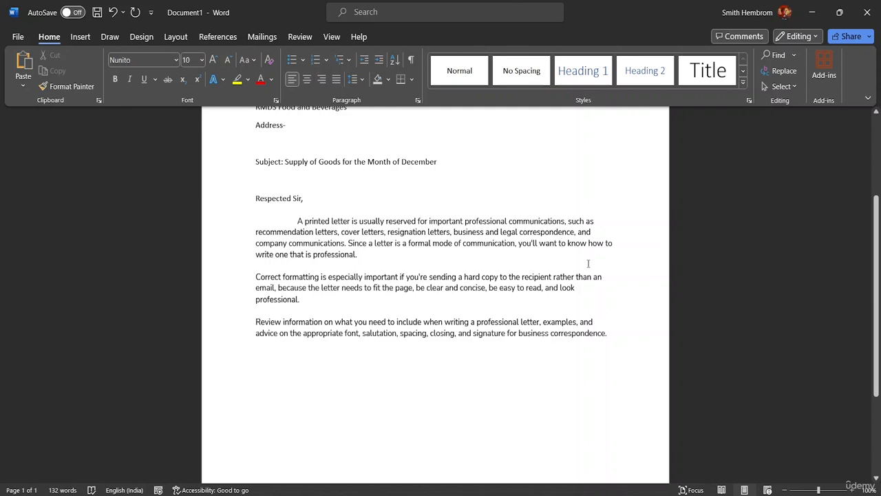
Step: Justify the first and second paragraphs of the letter's body
{"action": "key", "text": "ctrl+j"}
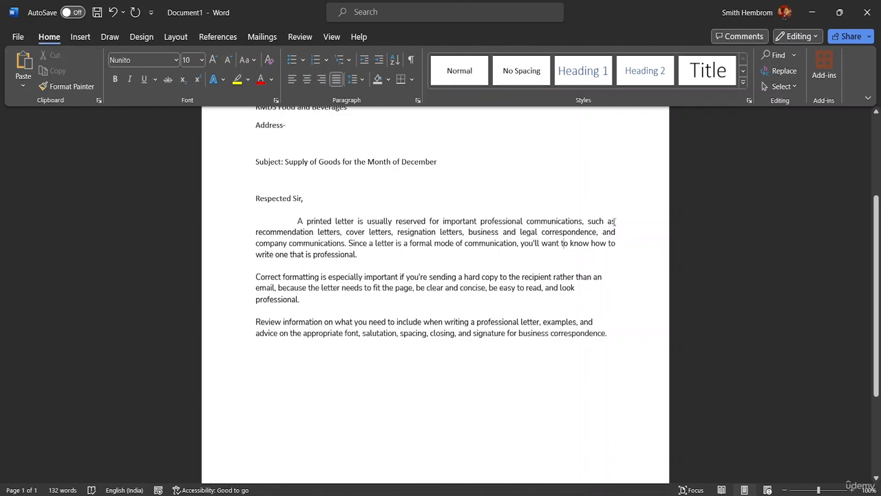
{"action": "triple_click", "coordinate": [389, 287]}
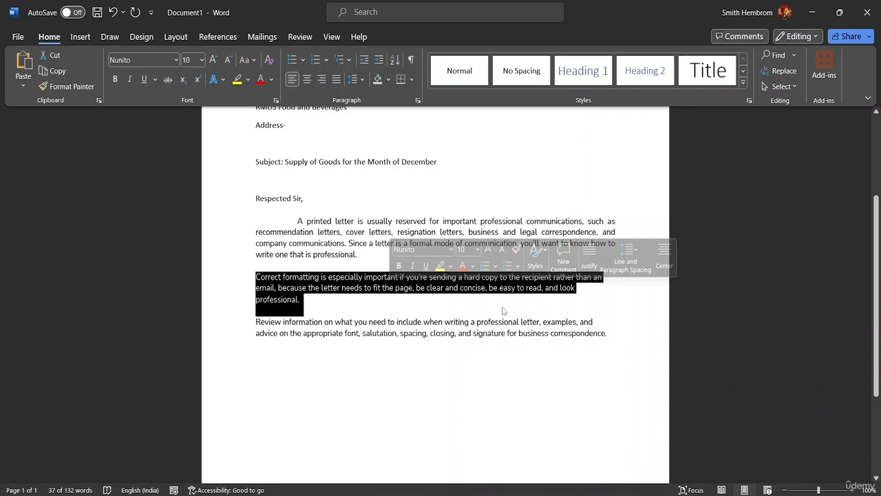
{"action": "key", "text": "ctrl+j"}
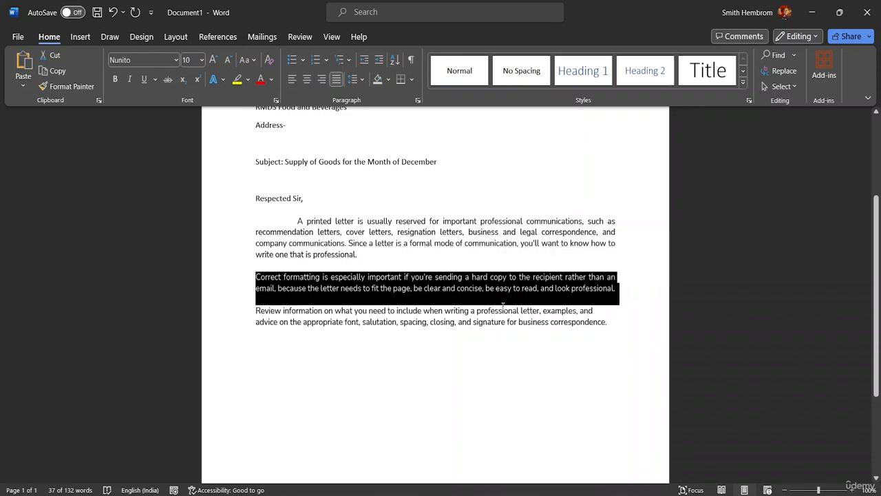
{"action": "left_click", "coordinate": [606, 322]}
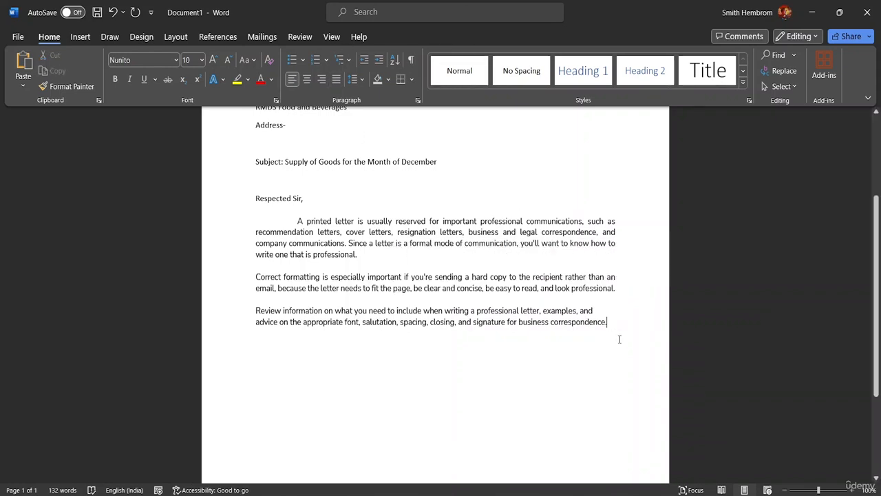
Step: Write the indented sentence "Therefore, Kindly do the Needful." below the last body paragraph
{"action": "double_click", "coordinate": [296, 351]}
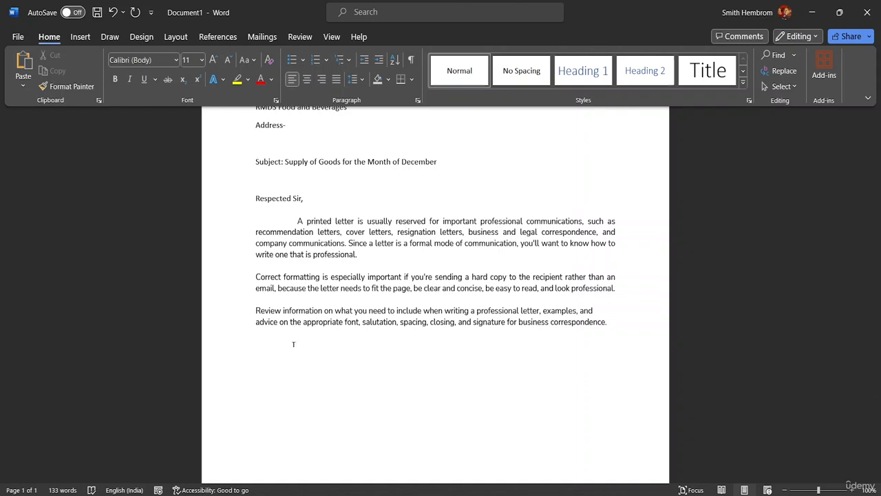
{"action": "type", "text": "Ther"}
{"action": "type", "text": "dfore,"}
{"action": "key", "text": "BackSpace"}
{"action": "key", "text": "BackSpace"}
{"action": "key", "text": "BackSpace"}
{"action": "key", "text": "BackSpace"}
{"action": "key", "text": "BackSpace"}
{"action": "key", "text": "BackSpace"}
{"action": "key", "text": "BackSpace"}
{"action": "key", "text": "BackSpace"}
{"action": "key", "text": "BackSpace"}
{"action": "type", "text": "ore, Knindly do the Needd"}
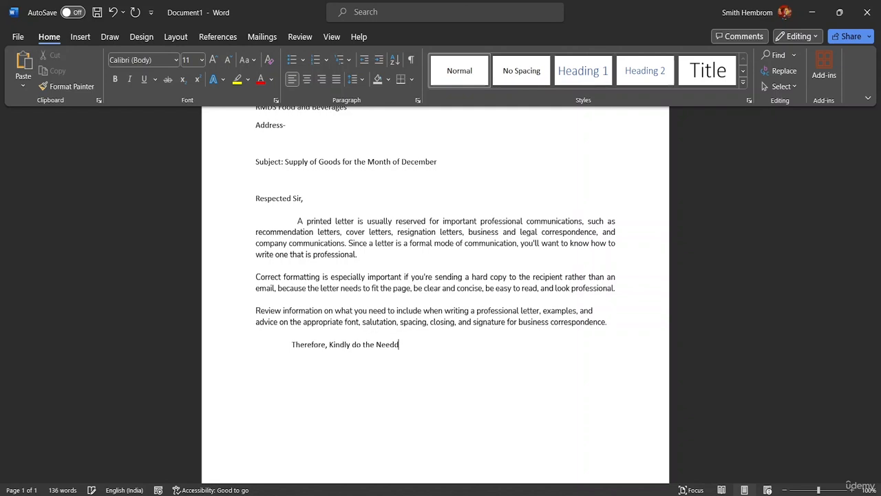
{"action": "key", "text": "BackSpace"}
{"action": "type", "text": "ful."}
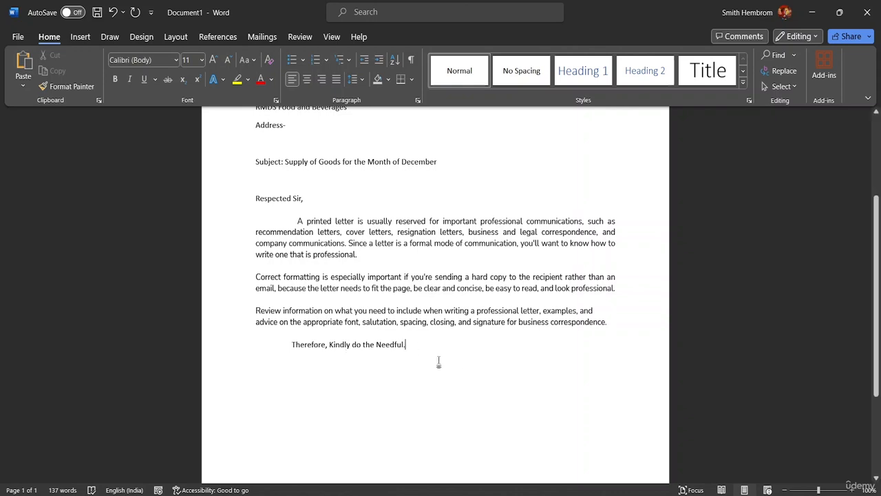
Step: Replace "Needful." in the closing sentence with "needful as explained in the agreement.4"
{"action": "key", "text": "BackSpace"}
{"action": "key", "text": "BackSpace"}
{"action": "key", "text": "BackSpace"}
{"action": "key", "text": "BackSpace"}
{"action": "key", "text": "BackSpace"}
{"action": "key", "text": "BackSpace"}
{"action": "key", "text": "BackSpace"}
{"action": "key", "text": "BackSpace"}
{"action": "type", "text": "ne"}
{"action": "key", "text": "BackSpace"}
{"action": "key", "text": "BackSpace"}
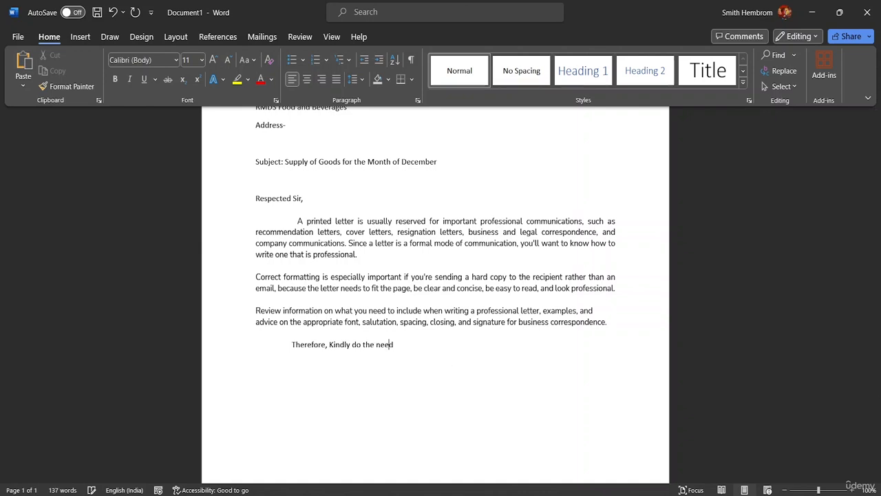
{"action": "type", "text": "needful ad"}
{"action": "key", "text": "BackSpace"}
{"action": "type", "text": "s a"}
{"action": "key", "text": "BackSpace"}
{"action": "type", "text": "exp;"}
{"action": "type", "text": "ain"}
{"action": "type", "text": "ed in the "}
{"action": "type", "text": "agr"}
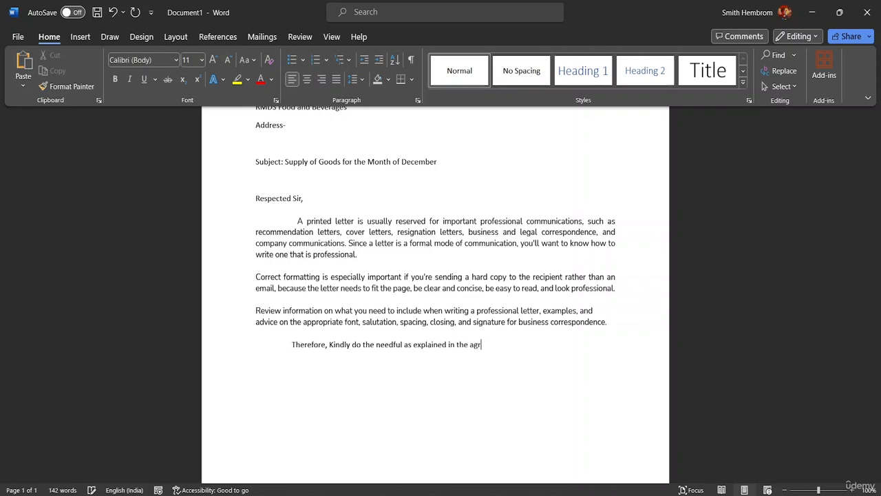
{"action": "type", "text": "eement.4"}
Step: Write "Thanking you," below the closing sentence, leaving a blank line above and below it
{"action": "key", "text": "Return"}
{"action": "key", "text": "Return"}
{"action": "type", "text": "Thanking"}
{"action": "key", "text": "BackSpace"}
{"action": "type", "text": "g you,"}
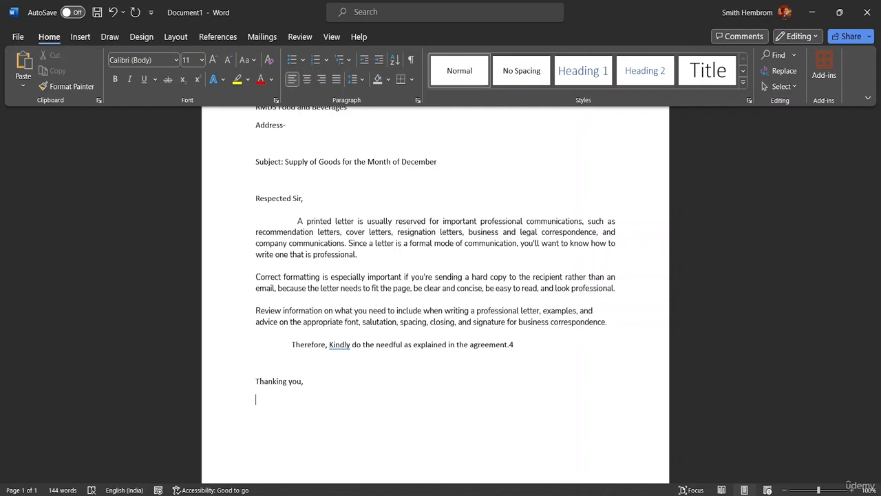
{"action": "key", "text": "Return"}
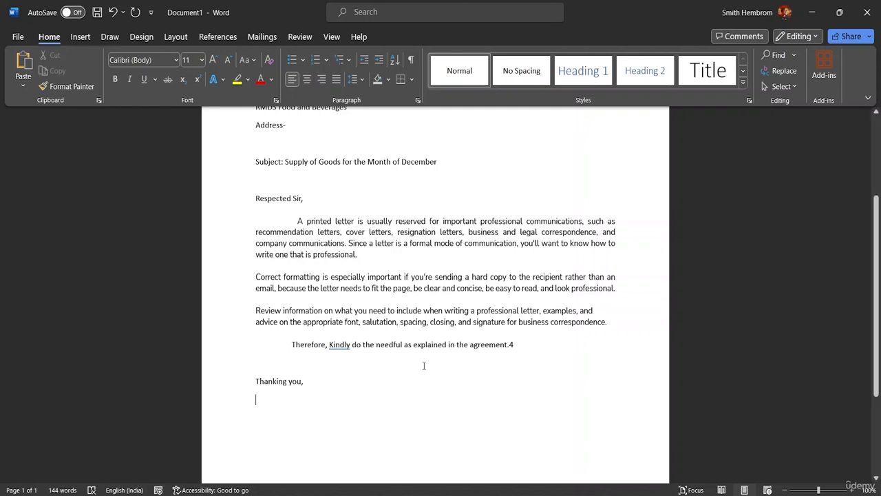
{"action": "key", "text": "Return"}
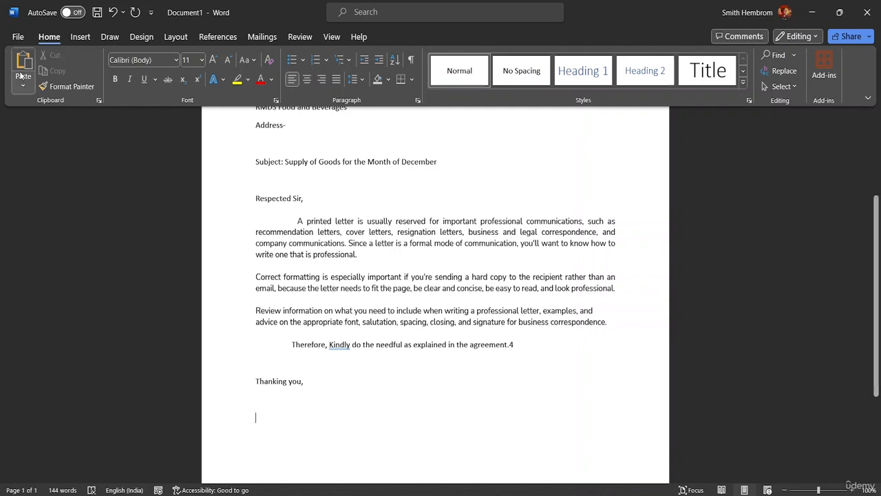
Step: Draw a short horizontal line shape for the signature and move it beneath "Thanking you," in line with the text's left edge
{"action": "left_click", "coordinate": [72, 40]}
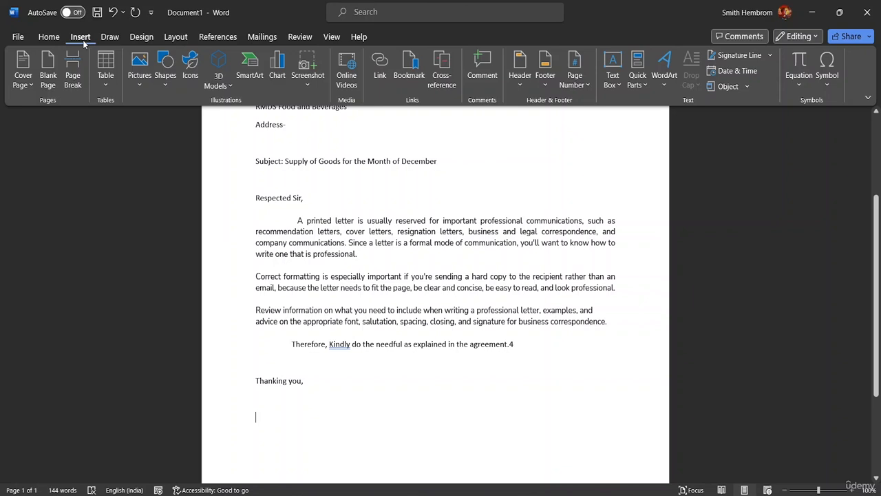
{"action": "left_click", "coordinate": [170, 86]}
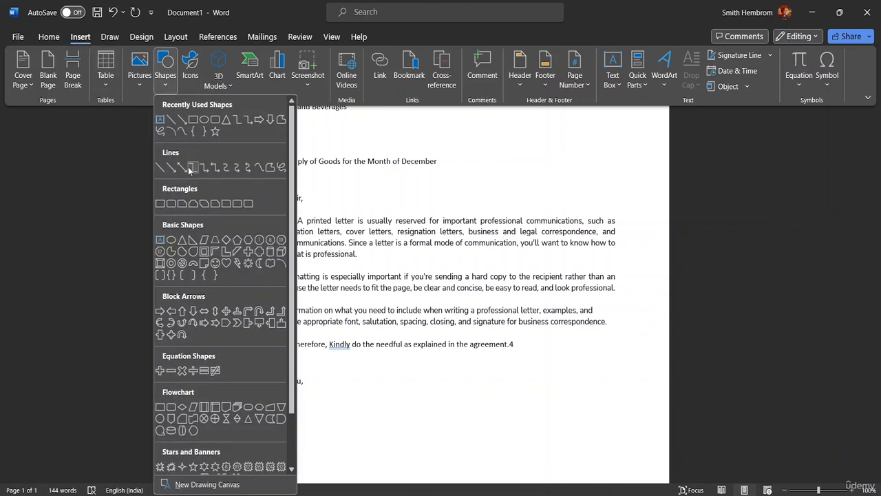
{"action": "left_click", "coordinate": [160, 169]}
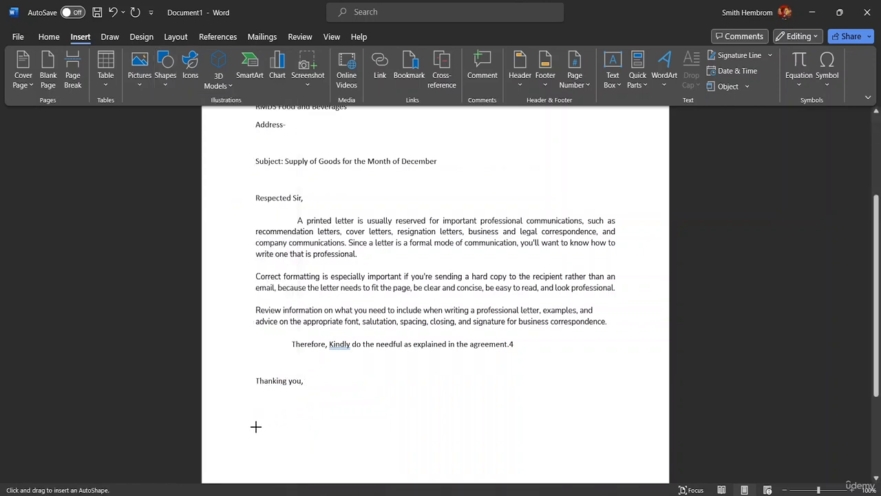
{"action": "left_click_drag", "start_coordinate": [256, 427], "coordinate": [240, 454]}
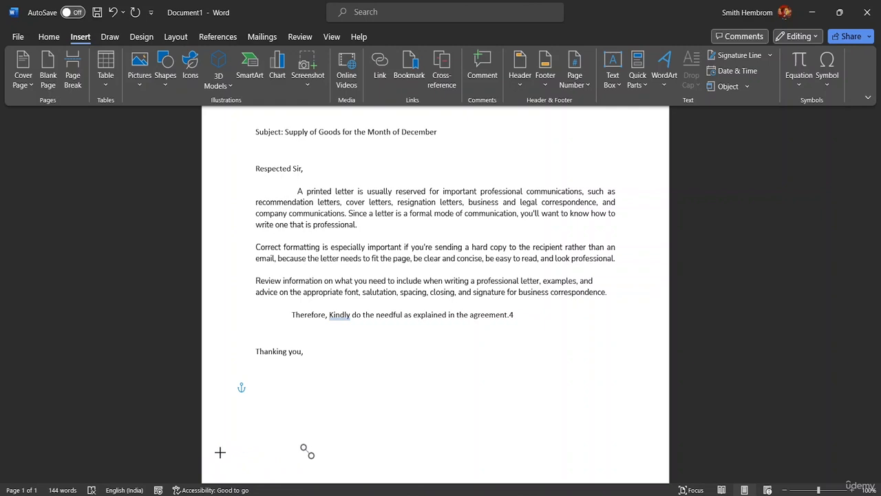
{"action": "mouse_move", "coordinate": [241, 453]}
{"action": "left_mouse_down"}
{"action": "mouse_move", "coordinate": [221, 448]}
{"action": "mouse_move", "coordinate": [242, 454]}
{"action": "mouse_move", "coordinate": [234, 455]}
{"action": "left_mouse_up"}
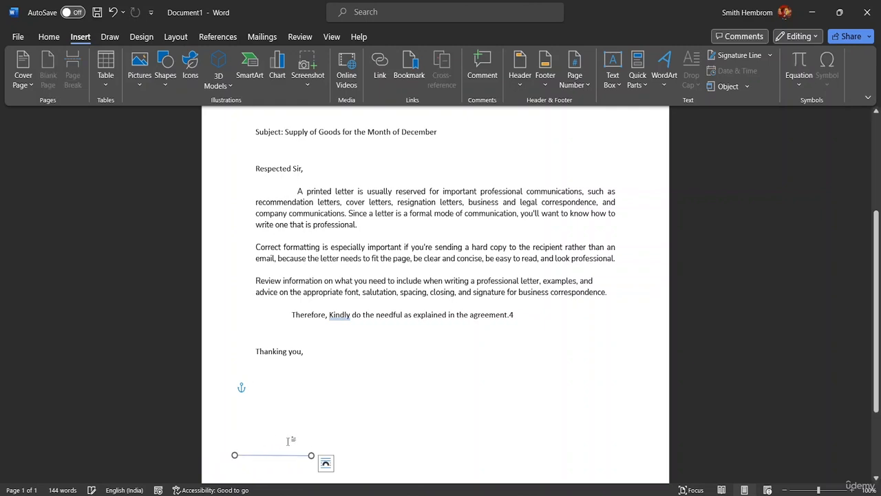
{"action": "left_click", "coordinate": [14, 42]}
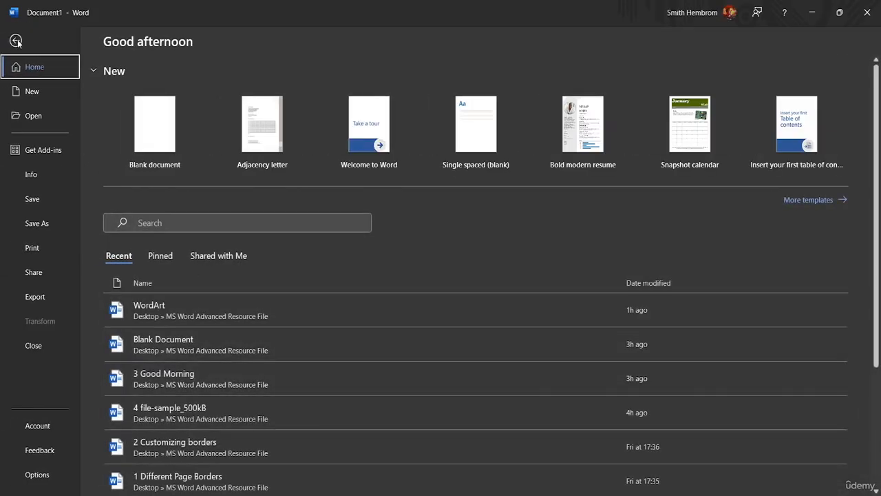
{"action": "left_click", "coordinate": [15, 41]}
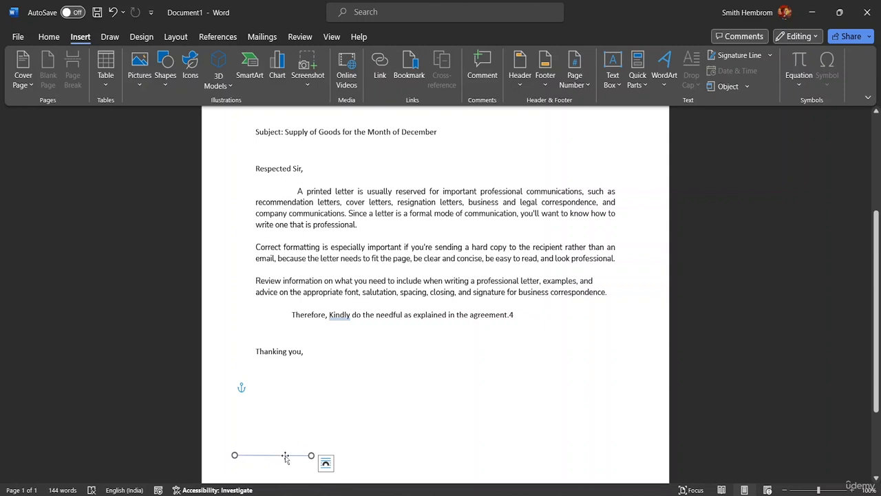
{"action": "left_click_drag", "start_coordinate": [286, 457], "coordinate": [310, 384]}
{"action": "left_click", "coordinate": [265, 404]}
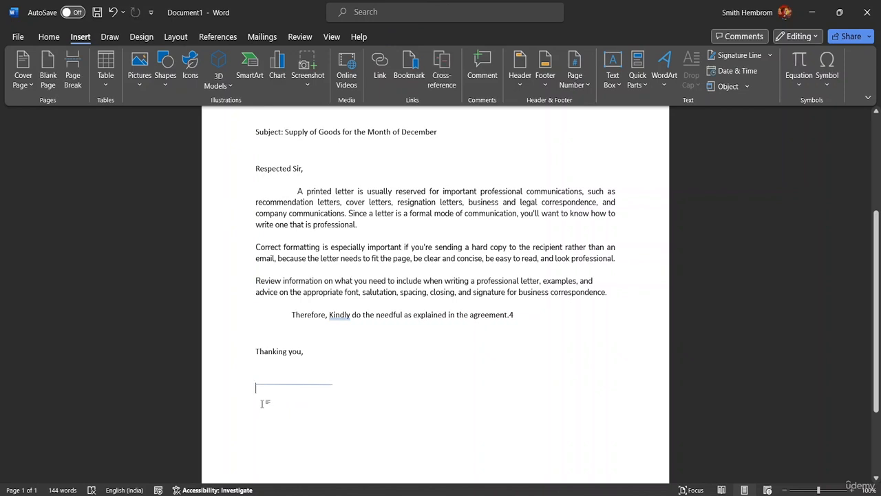
{"action": "key", "text": "Return"}
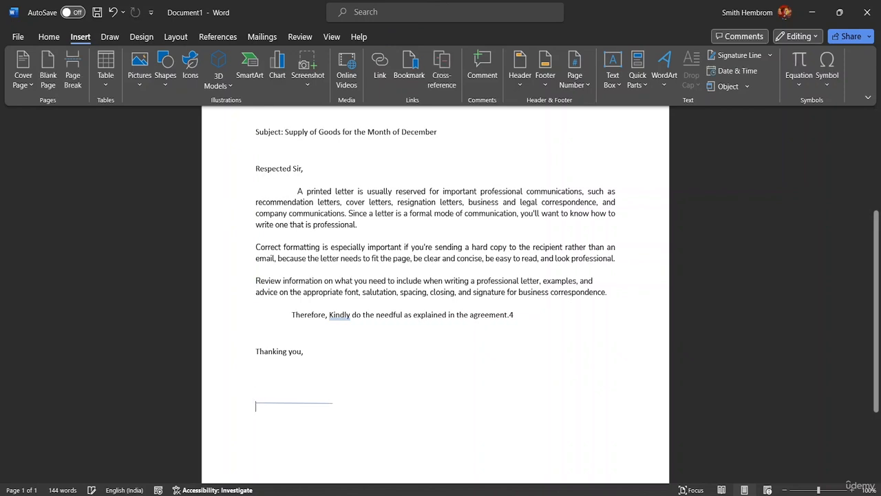
{"action": "key", "text": "BackSpace"}
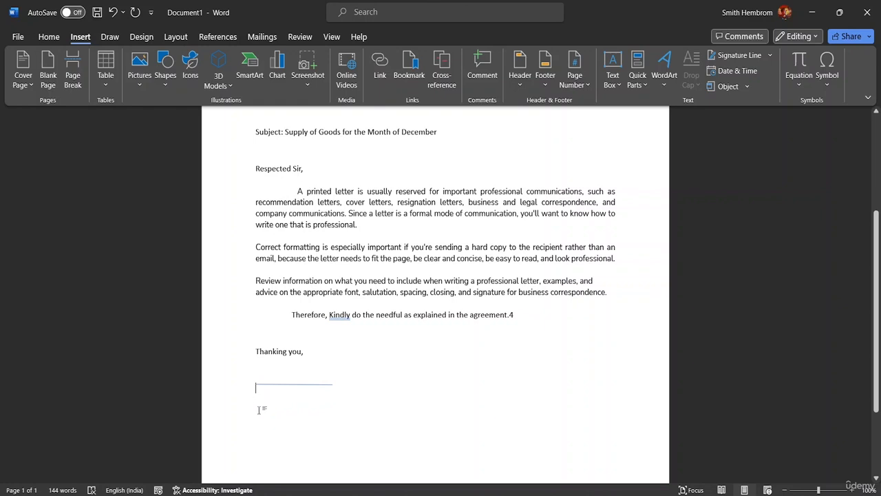
Step: Enter the signatory's full name on a new line just below the signature line
{"action": "left_click", "coordinate": [240, 386]}
{"action": "double_click", "coordinate": [321, 424]}
{"action": "left_click", "coordinate": [342, 379]}
{"action": "key", "text": "Down"}
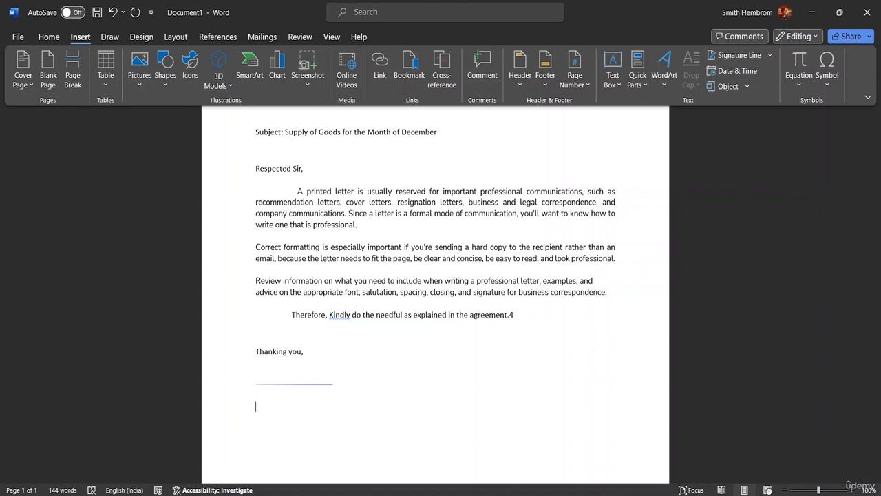
{"action": "type", "text": "Andrew Collin"}
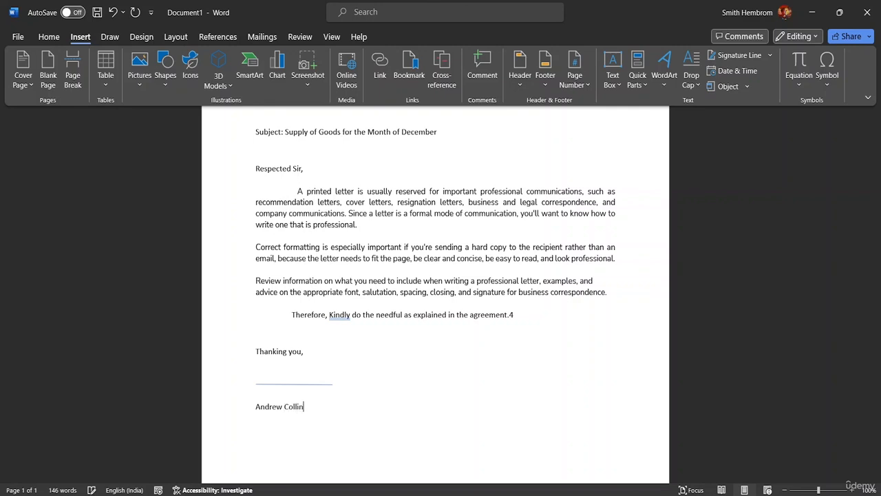
Step: Add the line "CEO of Multi Vitamin Company" beneath the signatory's name
{"action": "key", "text": "Return"}
{"action": "type", "text": "Ce"}
{"action": "key", "text": "BackSpace"}
{"action": "type", "text": "EO"}
{"action": "key", "text": "BackSpace"}
{"action": "type", "text": "of Multi Vitamin Compan"}
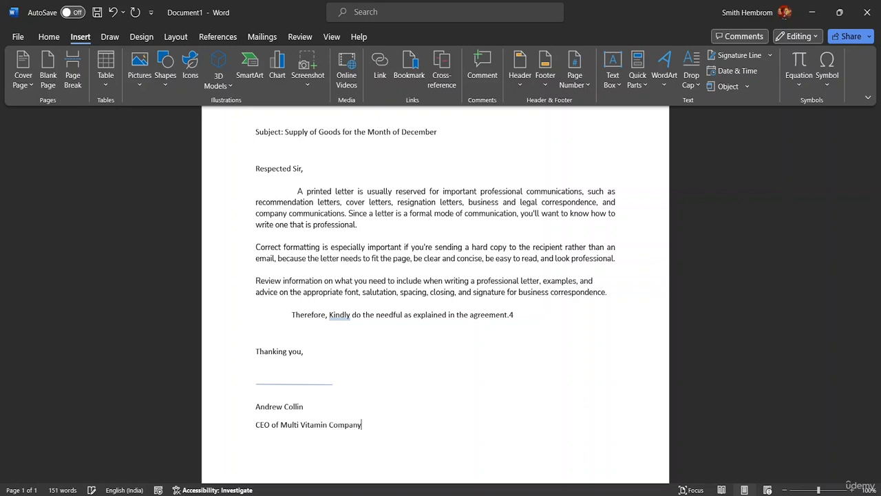
Step: Add the line "Address-" beneath "CEO of Multi Vitamin Company"
{"action": "type", "text": "y"}
{"action": "key", "text": "Return"}
{"action": "type", "text": "Address-"}
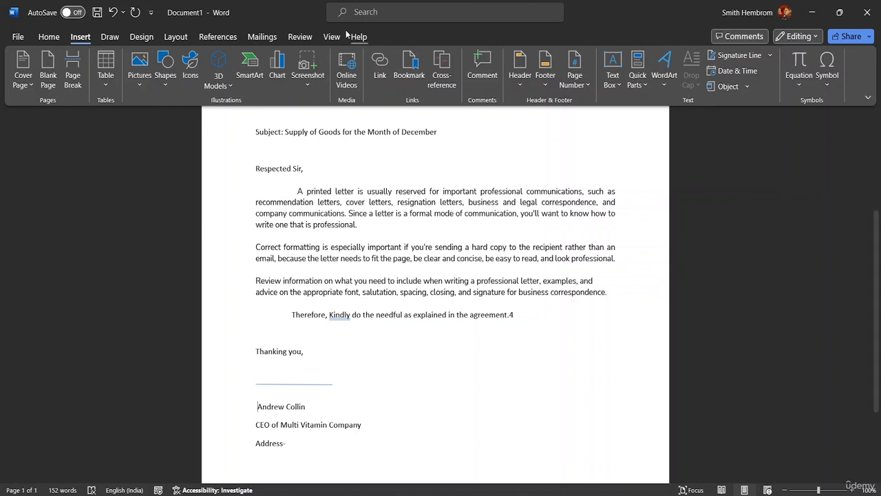
Step: Try a one-level larger indent on the signatory's name line, and remove it again
{"action": "left_click", "coordinate": [55, 41]}
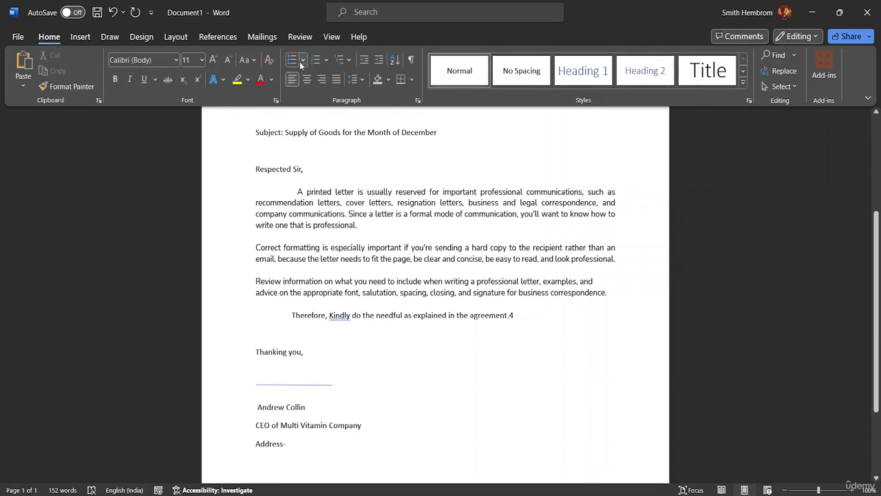
{"action": "left_click", "coordinate": [379, 60]}
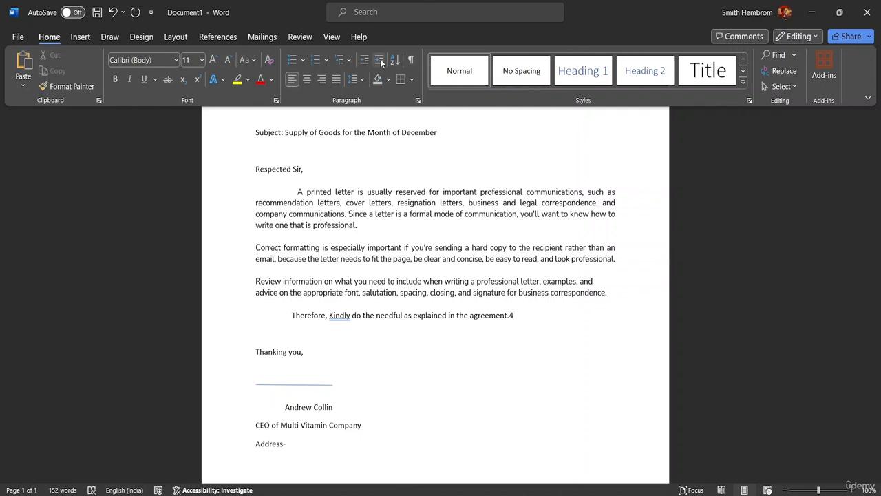
{"action": "left_click", "coordinate": [364, 60]}
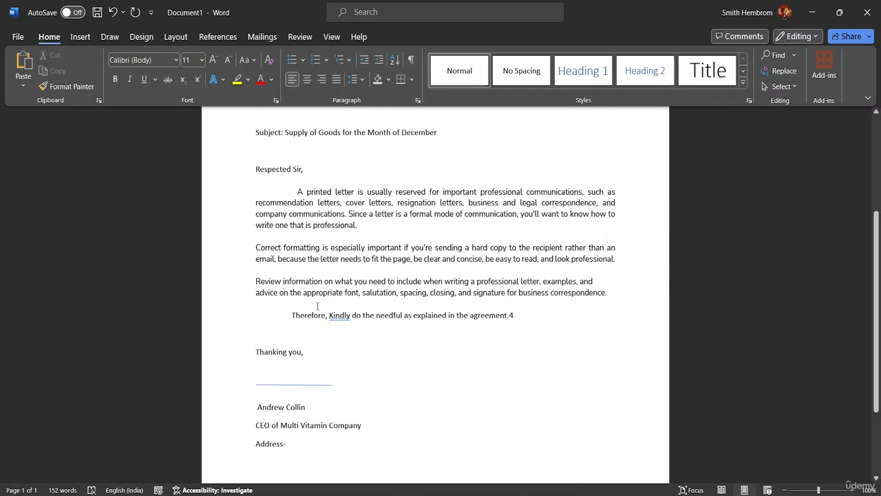
Step: Try a one-level larger indent on the "CEO of Multi Vitamin Company" line, and remove it again
{"action": "double_click", "coordinate": [262, 425]}
{"action": "left_click", "coordinate": [338, 443]}
{"action": "double_click", "coordinate": [344, 425]}
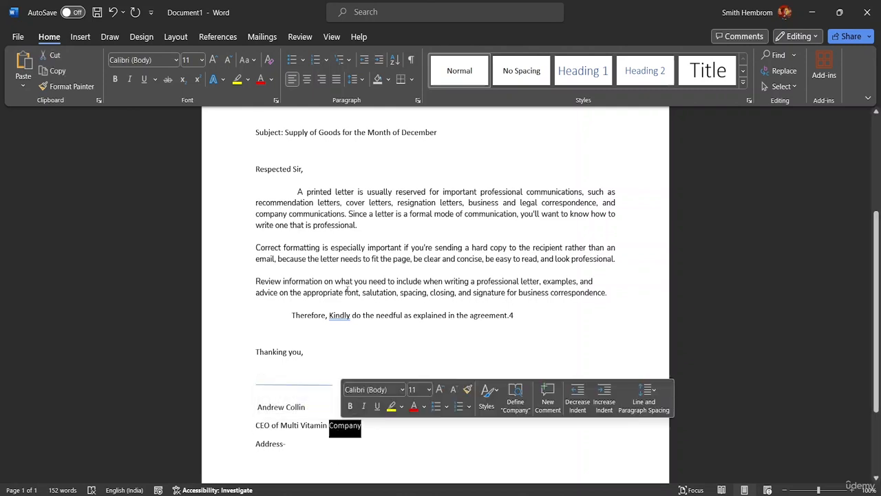
{"action": "left_click", "coordinate": [315, 425]}
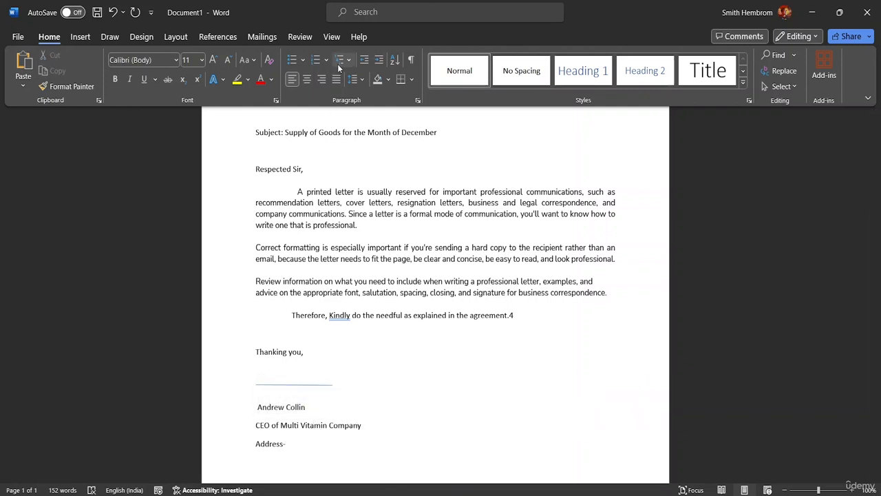
{"action": "left_click", "coordinate": [379, 59]}
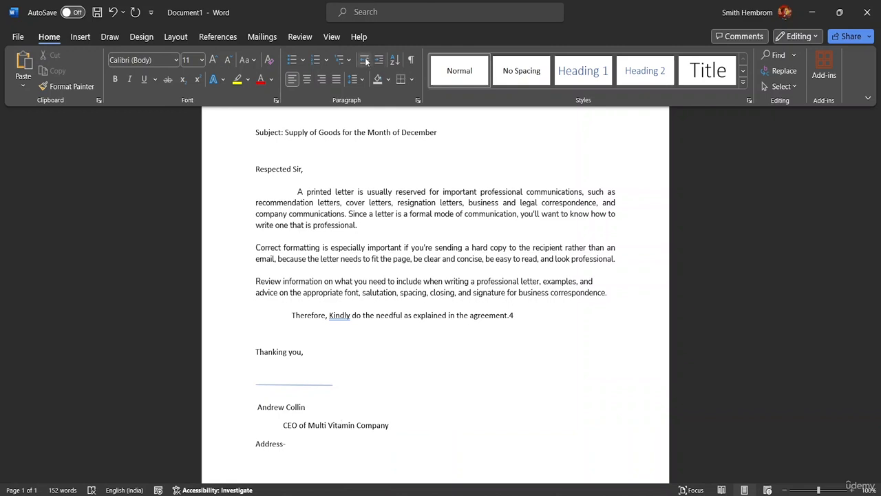
{"action": "left_click", "coordinate": [364, 60]}
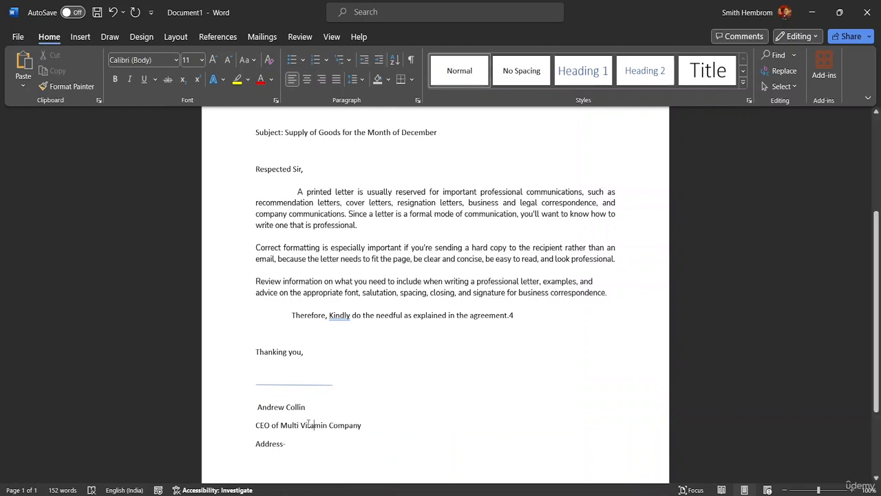
Step: Format the subject line "Subject: Supply of Goods for the Month of December" in 13 pt bold
{"action": "scroll", "coordinate": [338, 236], "scroll_direction": "down", "scroll_amount": 1}
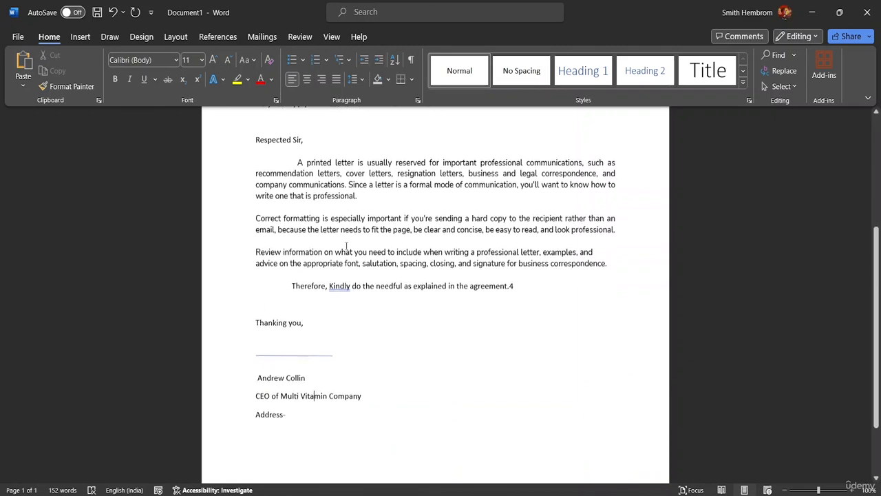
{"action": "scroll", "coordinate": [330, 199], "scroll_direction": "up", "scroll_amount": 5}
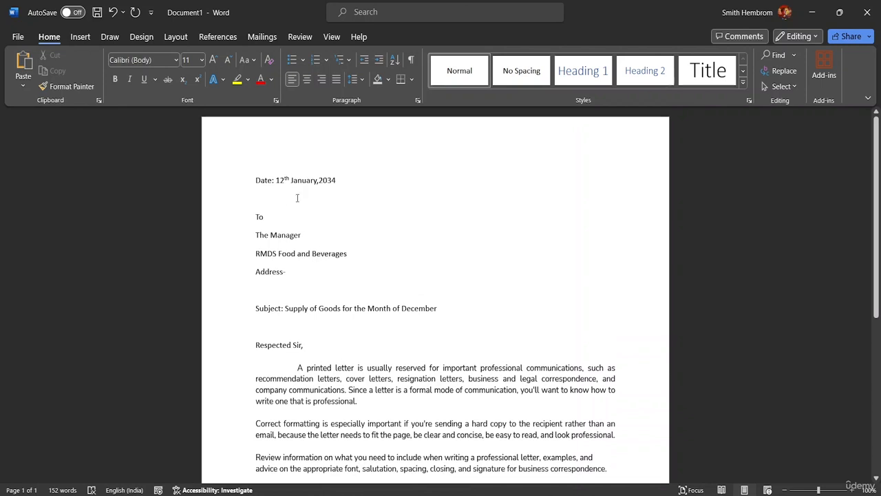
{"action": "scroll", "coordinate": [311, 219], "scroll_direction": "down", "scroll_amount": 3}
{"action": "scroll", "coordinate": [313, 247], "scroll_direction": "up", "scroll_amount": 2}
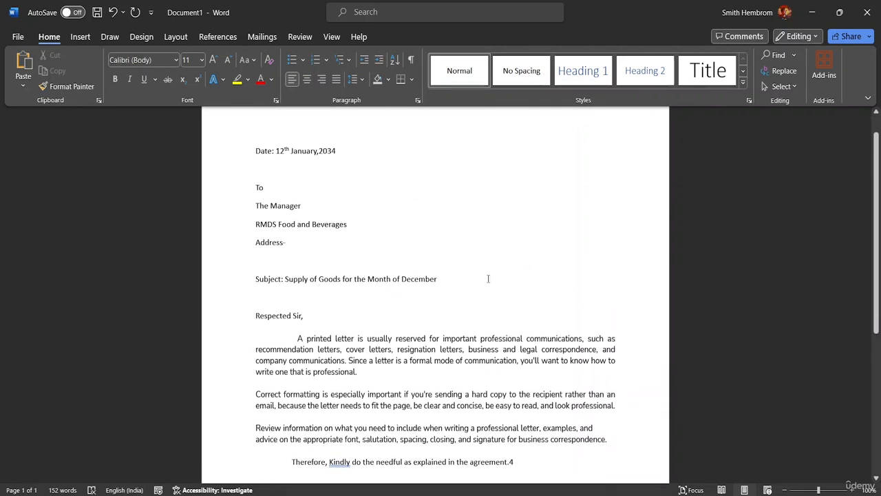
{"action": "left_click_drag", "start_coordinate": [440, 278], "coordinate": [257, 276]}
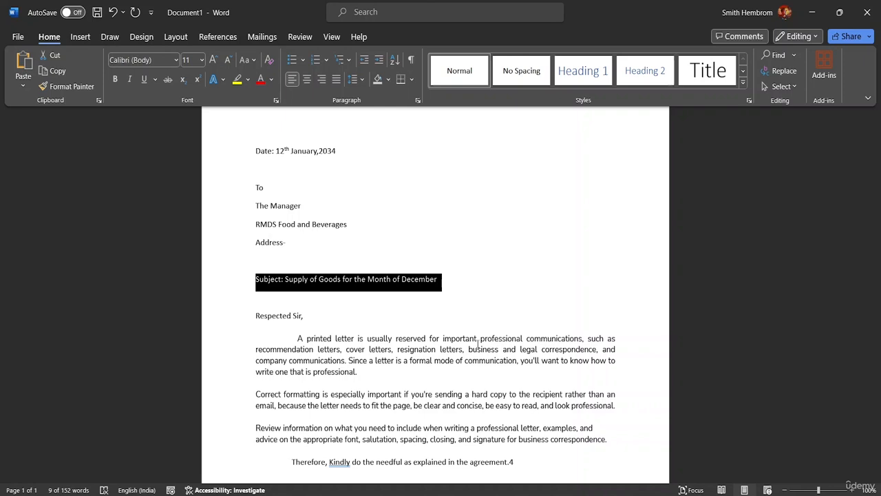
{"action": "key", "text": "ctrl+shift+period"}
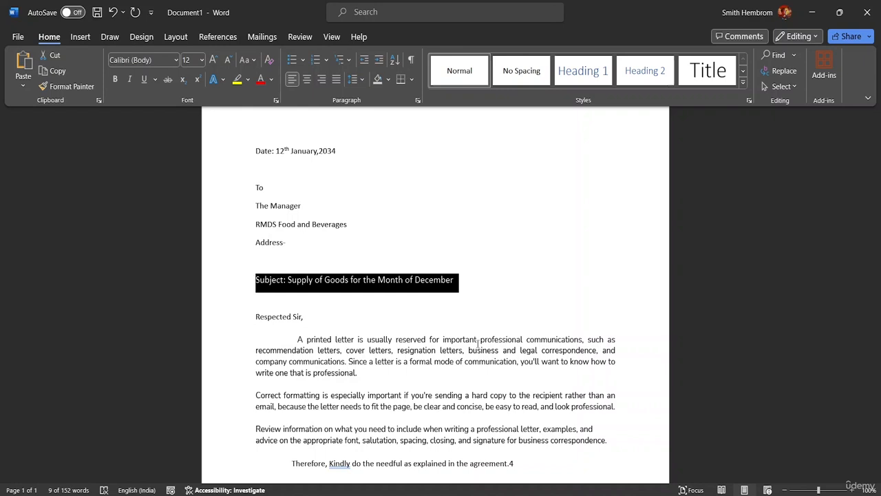
{"action": "key", "text": "ctrl+bracketright"}
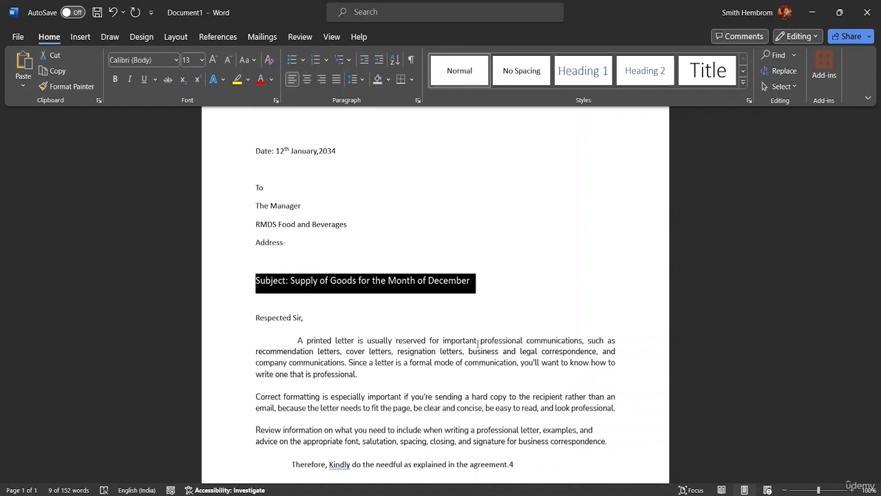
{"action": "key", "text": "ctrl+bracketleft"}
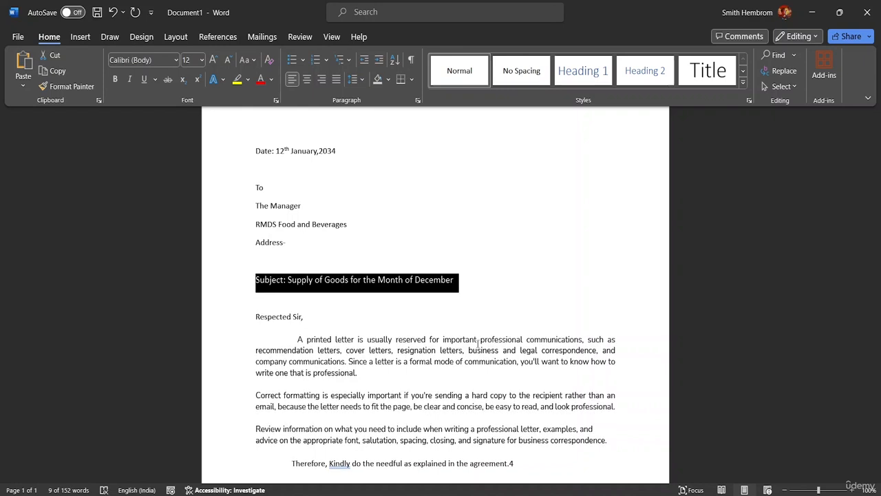
{"action": "key", "text": "ctrl+bracketleft"}
{"action": "key", "text": "ctrl+bracketright"}
{"action": "key", "text": "ctrl+bracketright"}
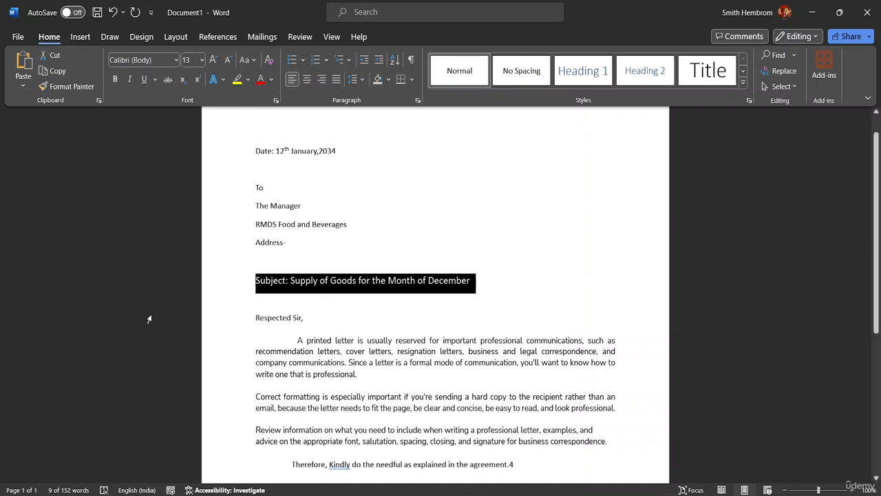
{"action": "left_click", "coordinate": [118, 81]}
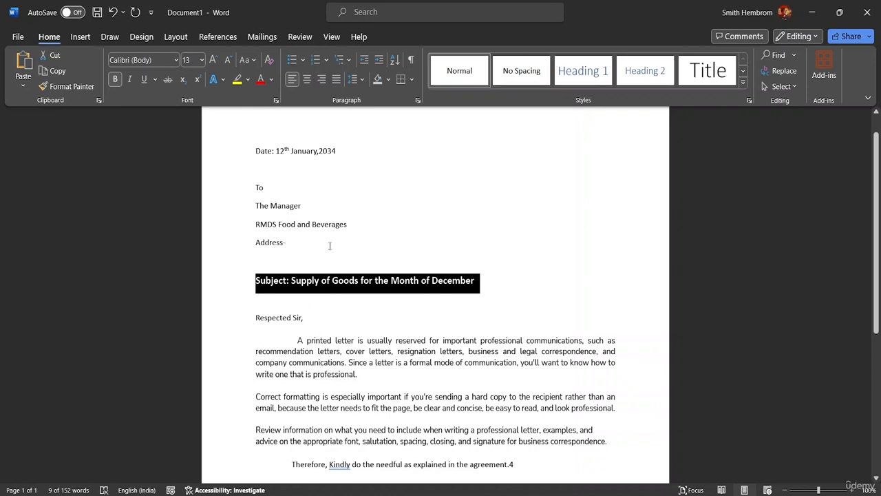
Step: Highlight the sentence beginning "Since a letter is a formal mode of communication" in the first body paragraph in yellow
{"action": "scroll", "coordinate": [329, 245], "scroll_direction": "down", "scroll_amount": 5}
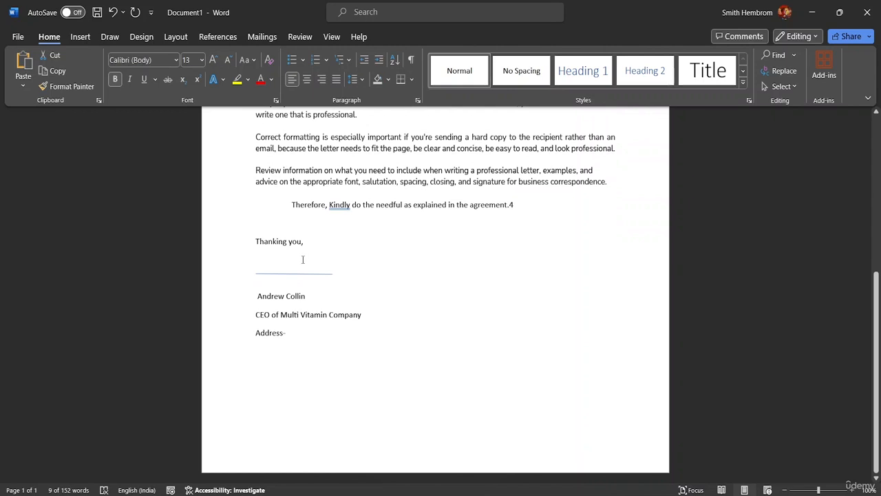
{"action": "scroll", "coordinate": [302, 259], "scroll_direction": "up", "scroll_amount": 5}
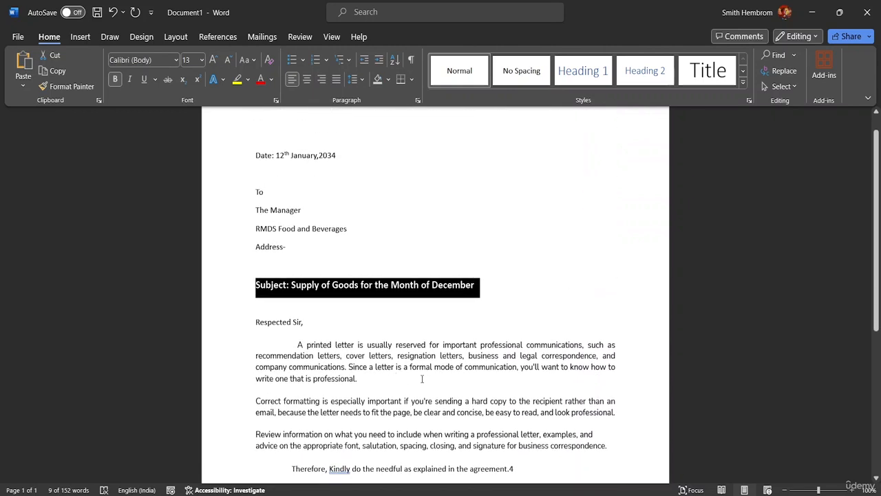
{"action": "left_click_drag", "start_coordinate": [348, 366], "coordinate": [653, 382]}
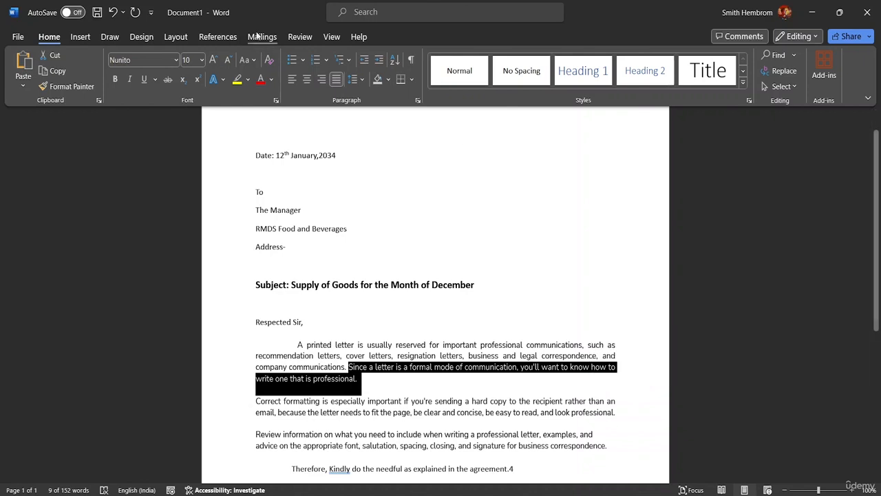
{"action": "left_click", "coordinate": [248, 79]}
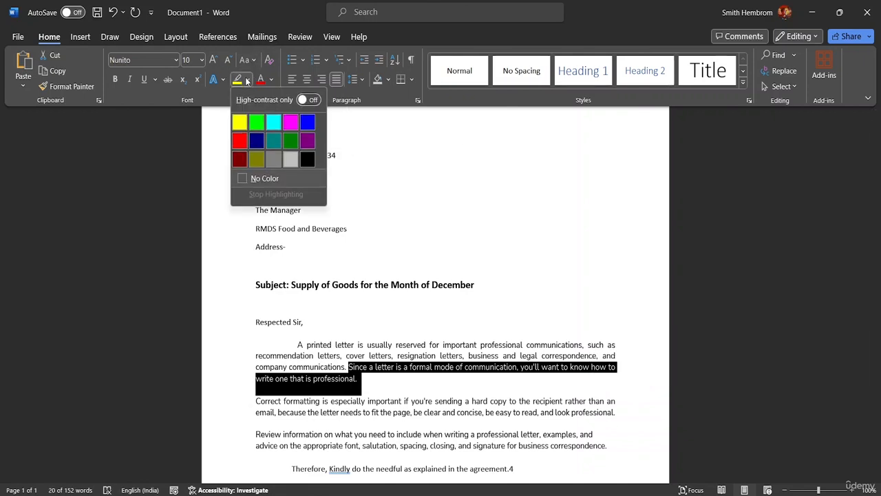
{"action": "double_click", "coordinate": [245, 127]}
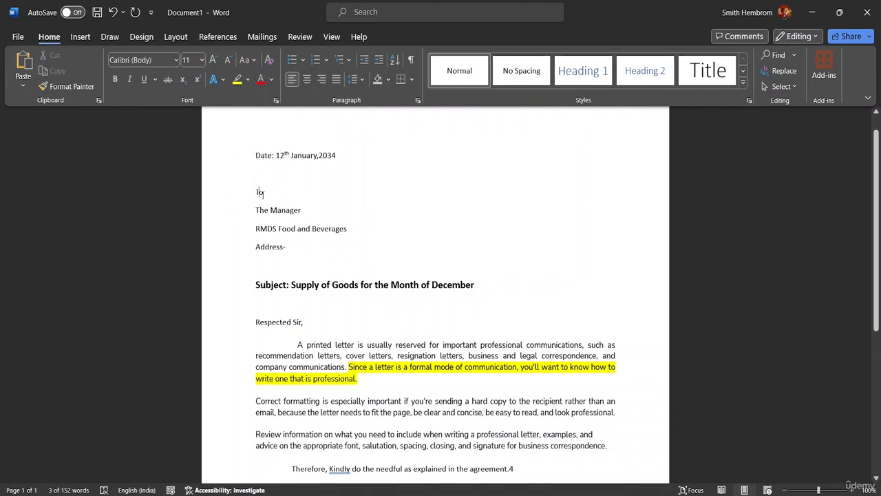
Step: Format the word "To" above the recipient details in 14 pt bold
{"action": "left_click_drag", "start_coordinate": [253, 192], "coordinate": [272, 197]}
{"action": "left_click", "coordinate": [303, 208]}
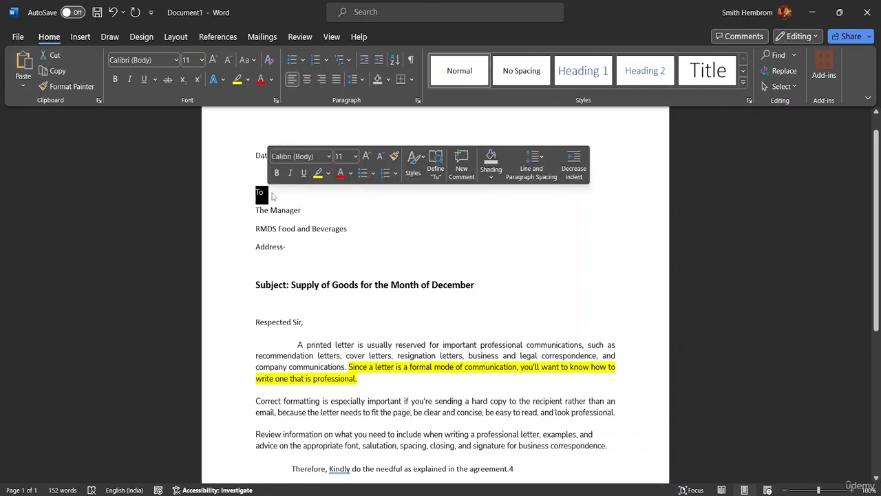
{"action": "left_click", "coordinate": [201, 61]}
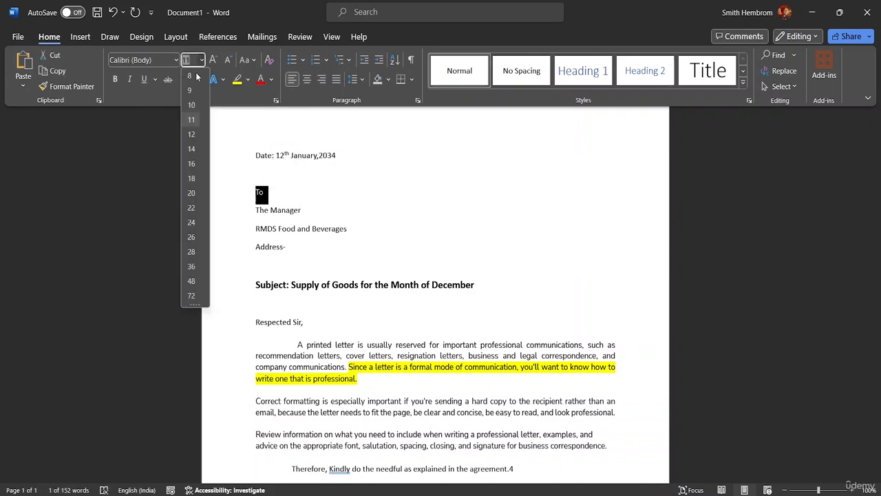
{"action": "left_click", "coordinate": [192, 148]}
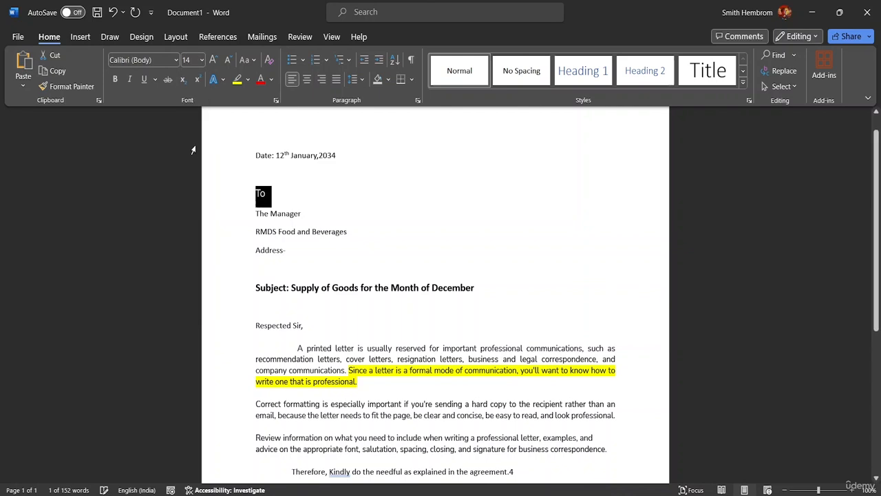
{"action": "left_click", "coordinate": [115, 80]}
Step: Format the date line at the start of the letter in 12 pt bold
{"action": "left_click", "coordinate": [338, 154]}
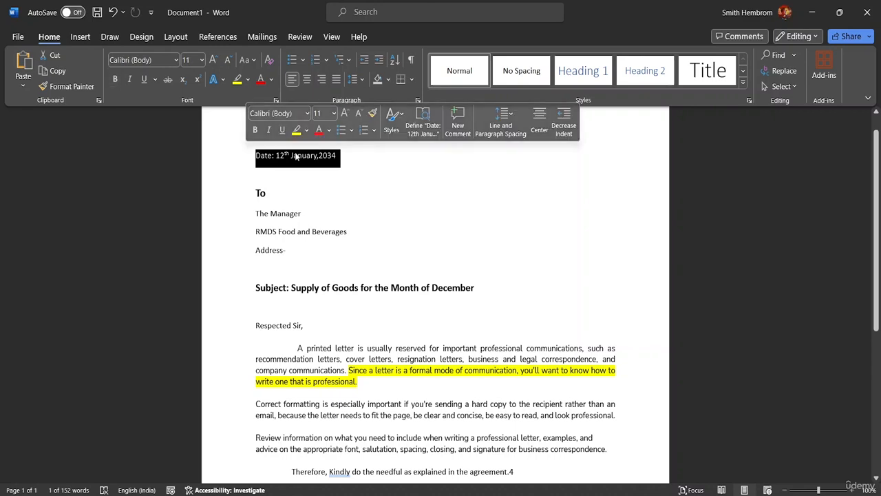
{"action": "left_click", "coordinate": [334, 113]}
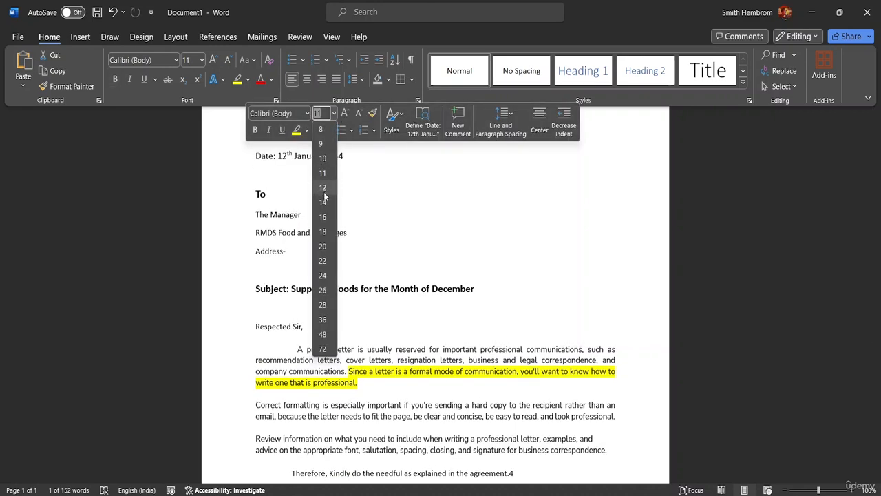
{"action": "left_click", "coordinate": [323, 188]}
{"action": "left_click", "coordinate": [324, 194]}
{"action": "left_click_drag", "start_coordinate": [346, 156], "coordinate": [254, 156]}
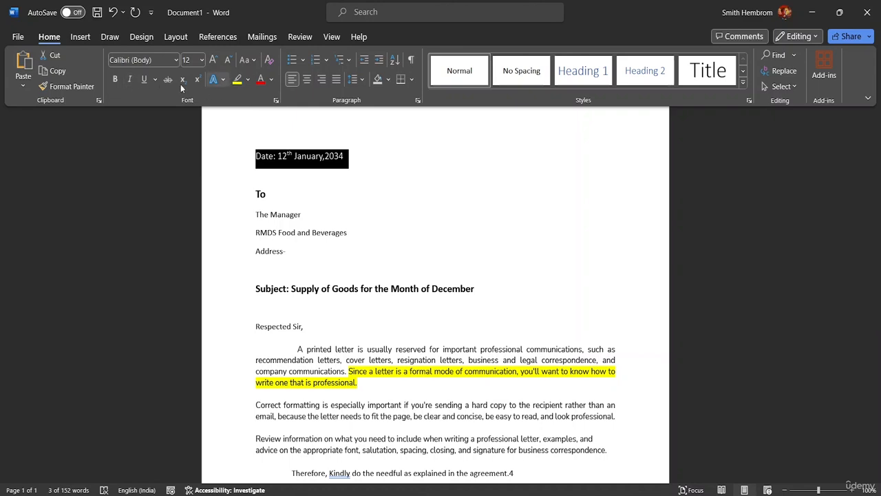
{"action": "left_click", "coordinate": [114, 81]}
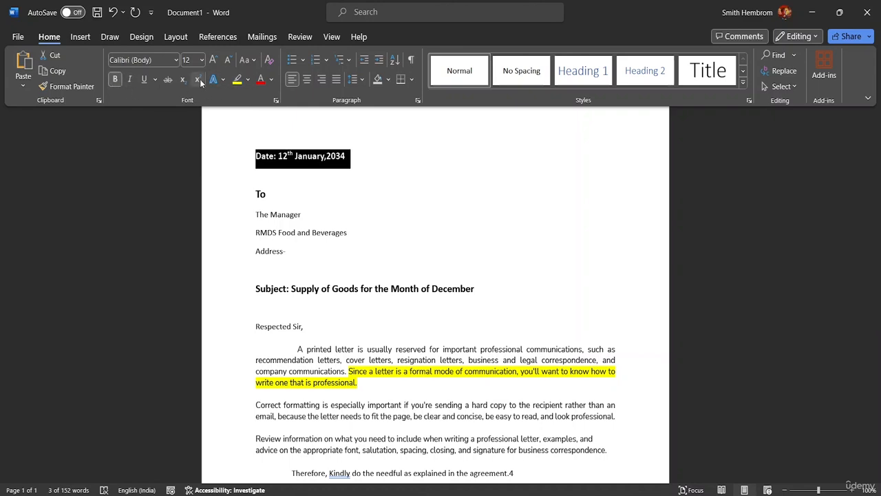
Step: Change the date line's font color to a dark shade of the orange theme color
{"action": "left_click", "coordinate": [273, 82]}
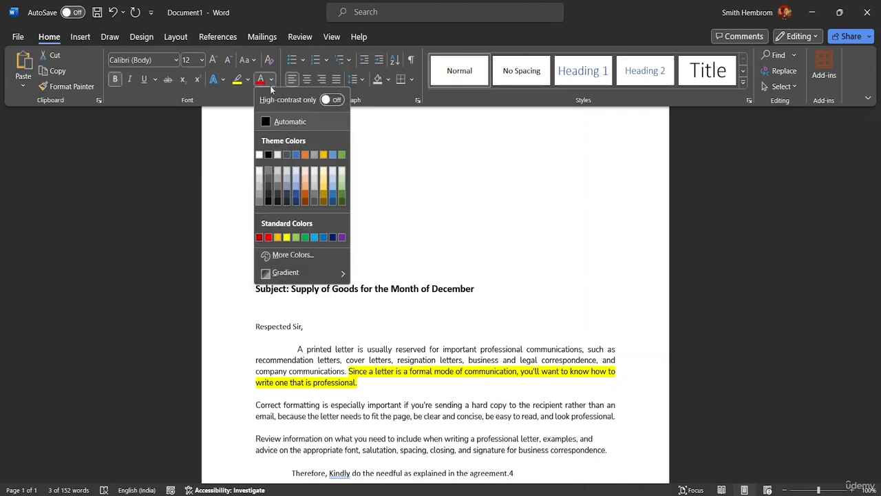
{"action": "left_click", "coordinate": [305, 196]}
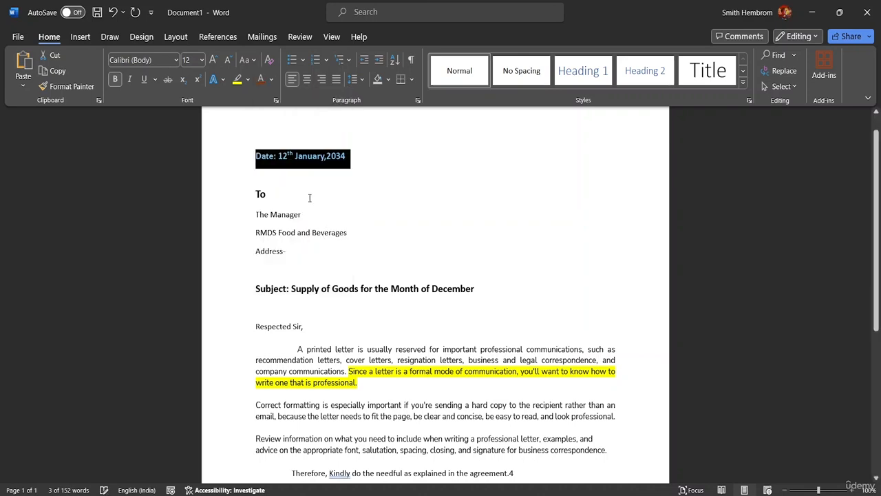
{"action": "left_click", "coordinate": [313, 195]}
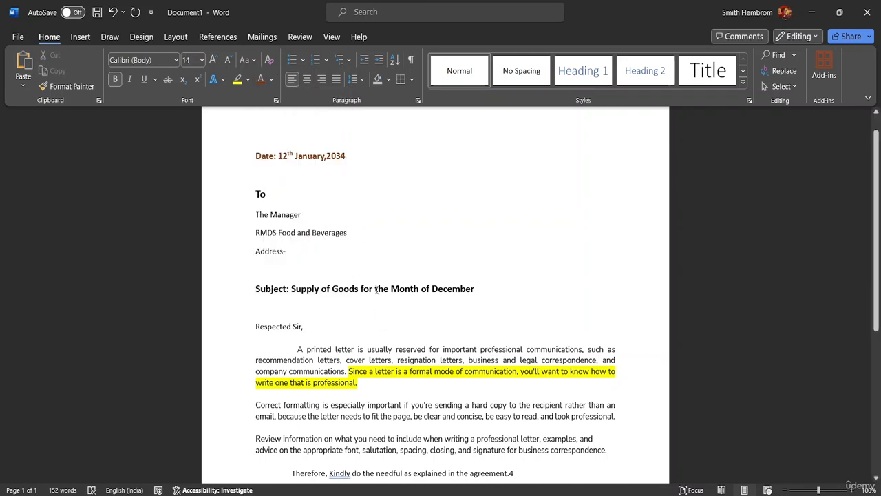
Step: Look over the formatted letter and open its print preview
{"action": "scroll", "coordinate": [361, 316], "scroll_direction": "down", "scroll_amount": 3}
{"action": "scroll", "coordinate": [348, 318], "scroll_direction": "down", "scroll_amount": 2}
{"action": "scroll", "coordinate": [344, 310], "scroll_direction": "up", "scroll_amount": 5}
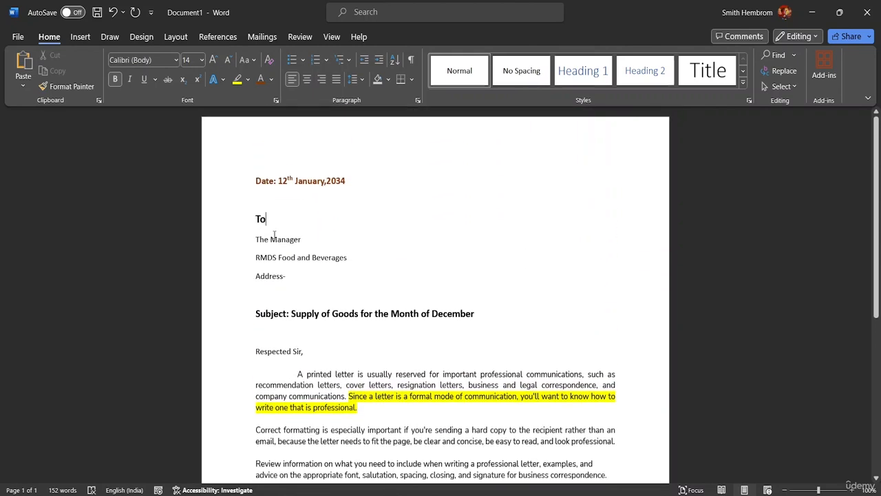
{"action": "scroll", "coordinate": [323, 249], "scroll_direction": "down", "scroll_amount": 2}
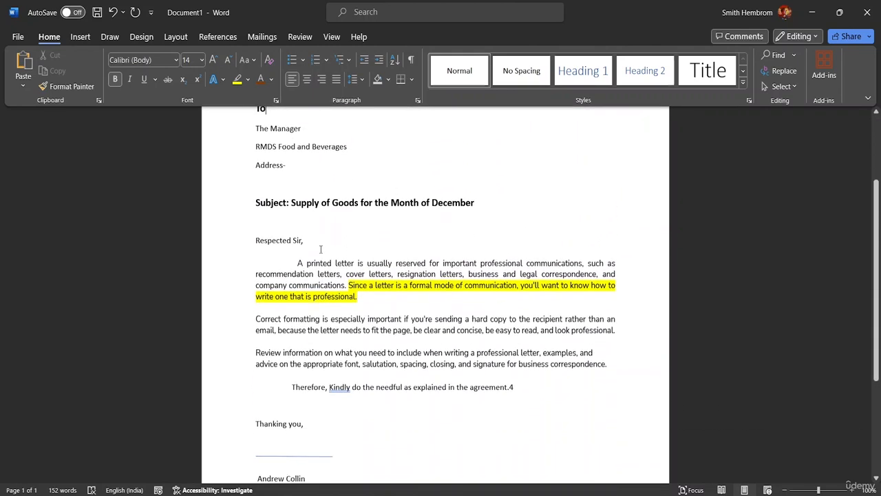
{"action": "key", "text": "ctrl+p"}
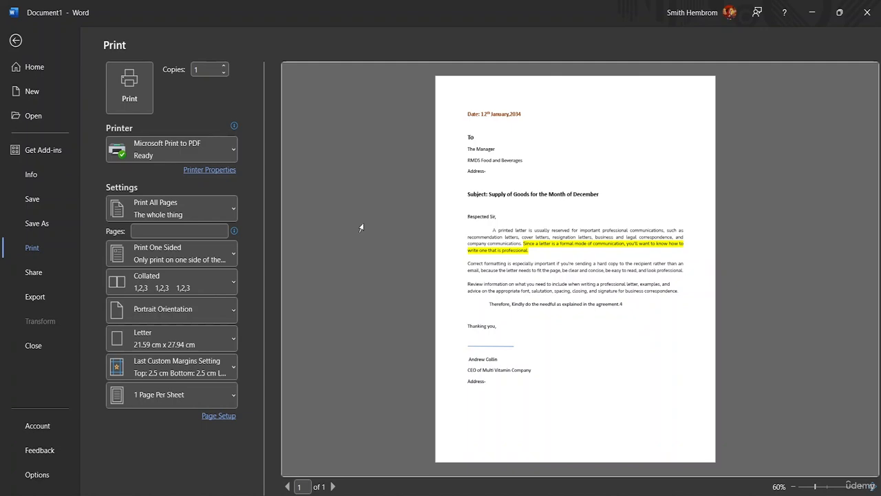
Step: Leave the print preview and view the letter in Read Mode and Web Layout before returning to Print Layout
{"action": "left_click", "coordinate": [11, 43]}
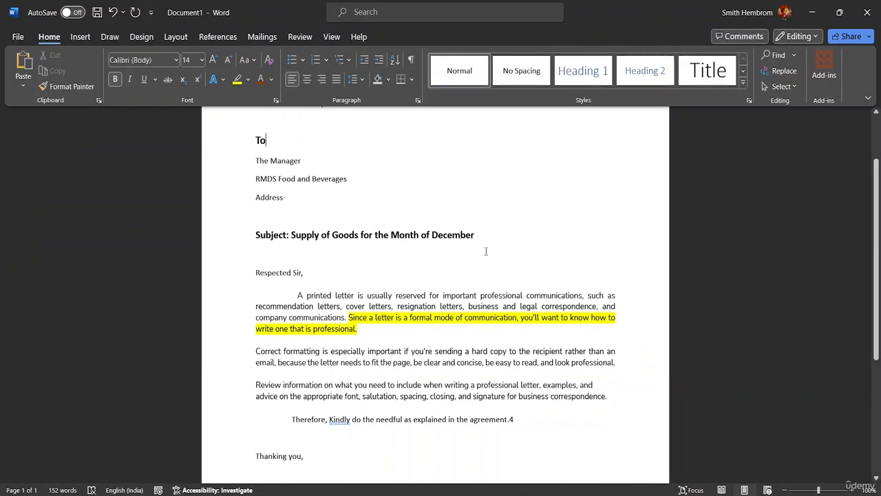
{"action": "scroll", "coordinate": [413, 253], "scroll_direction": "up", "scroll_amount": 2}
{"action": "scroll", "coordinate": [413, 253], "scroll_direction": "down", "scroll_amount": 1}
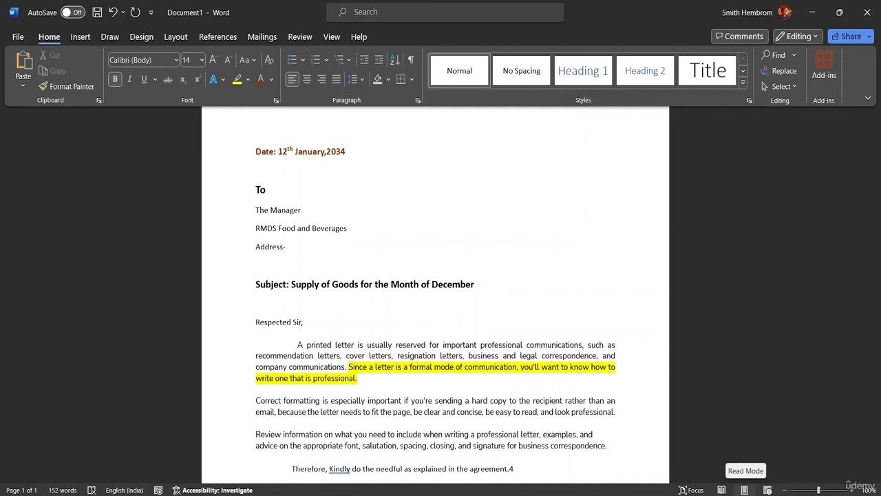
{"action": "left_click", "coordinate": [721, 490]}
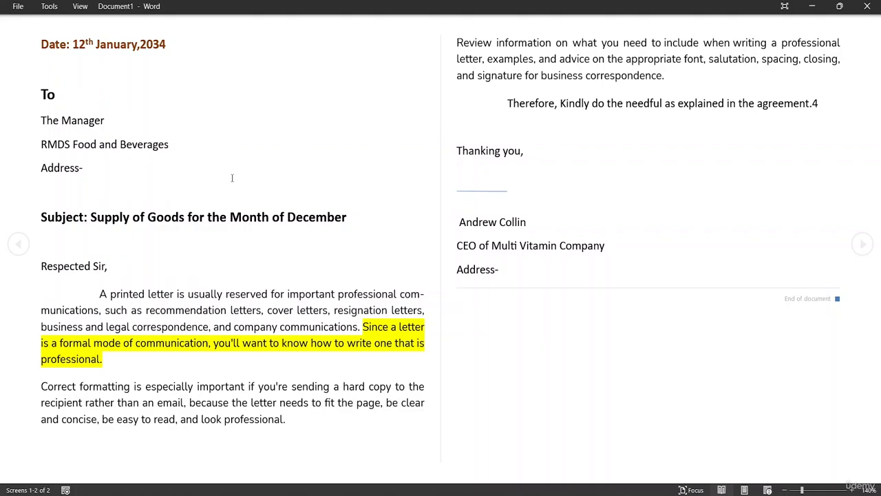
{"action": "key", "text": "Escape"}
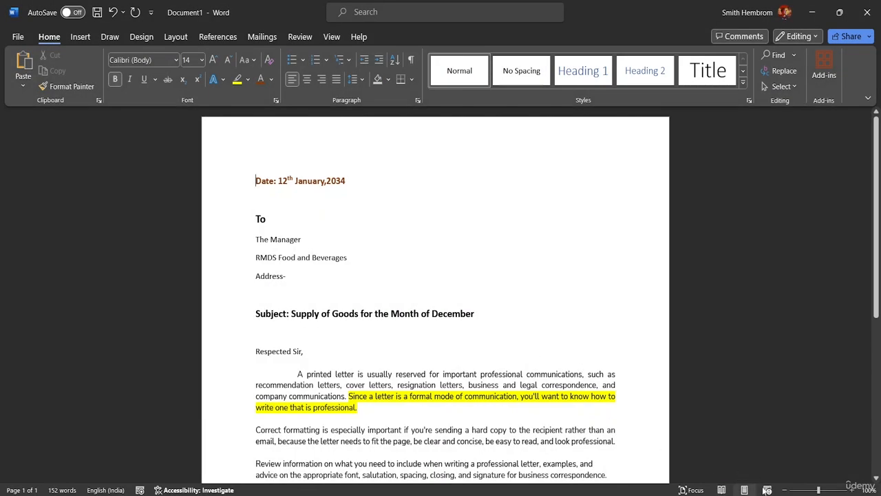
{"action": "left_click", "coordinate": [767, 489]}
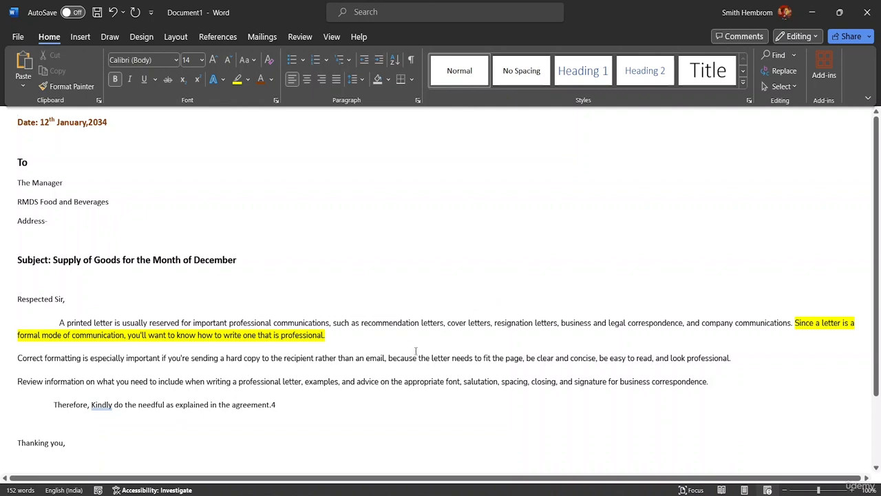
{"action": "mouse_move", "coordinate": [541, 493]}
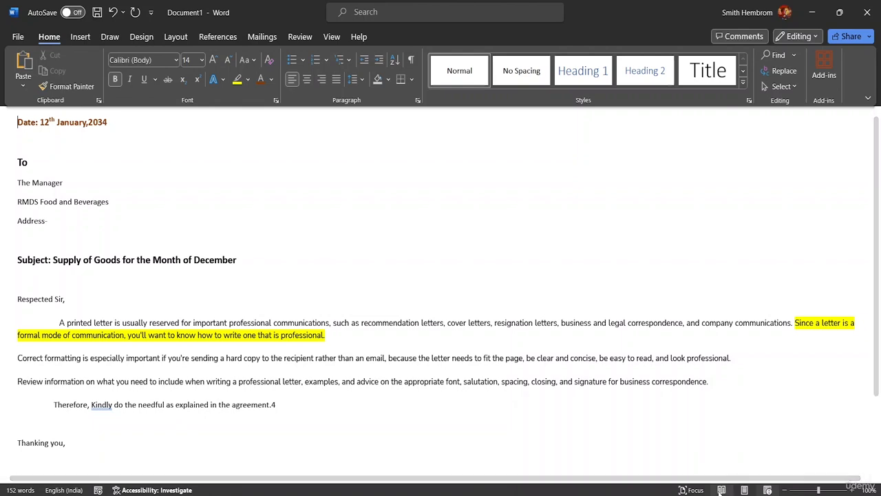
{"action": "left_click", "coordinate": [746, 491]}
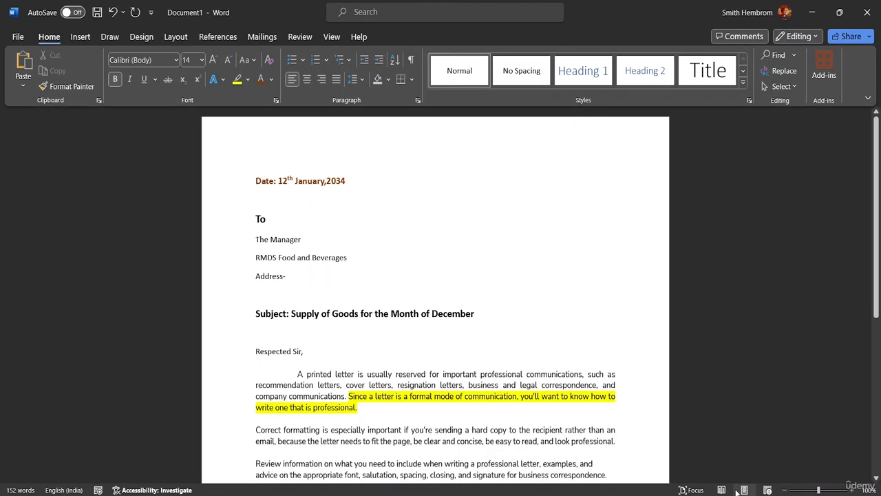
Step: Remove the indent from the closing sentence beginning "Therefore" so it starts at the page's text margin
{"action": "scroll", "coordinate": [436, 183], "scroll_direction": "down", "scroll_amount": 5}
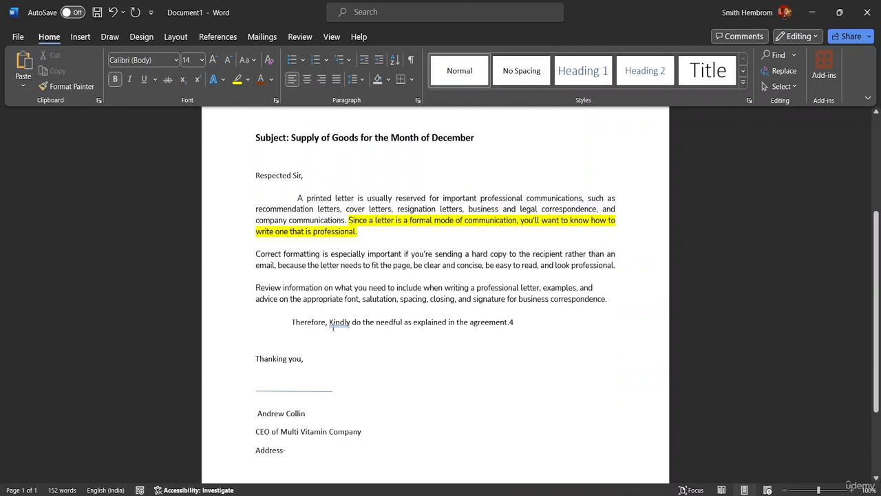
{"action": "left_click", "coordinate": [293, 323]}
{"action": "key", "text": "BackSpace"}
{"action": "key", "text": "BackSpace"}
{"action": "key", "text": "BackSpace"}
{"action": "key", "text": "BackSpace"}
{"action": "key", "text": "BackSpace"}
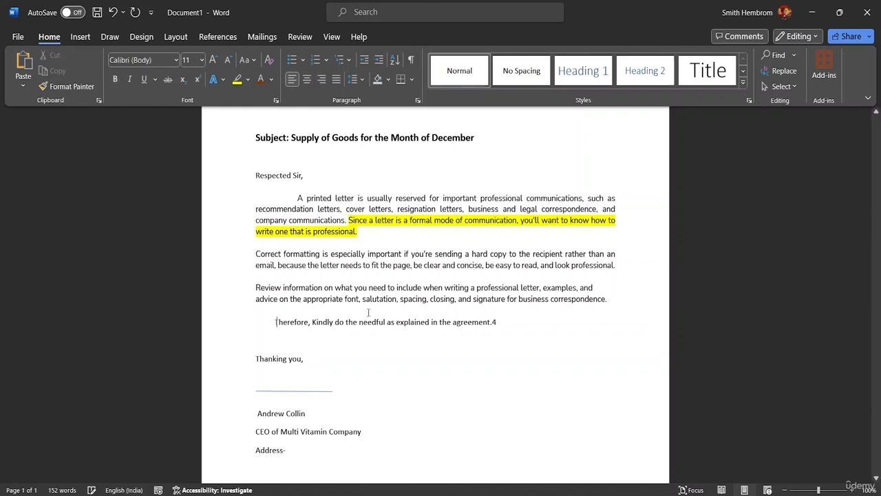
{"action": "key", "text": "Return"}
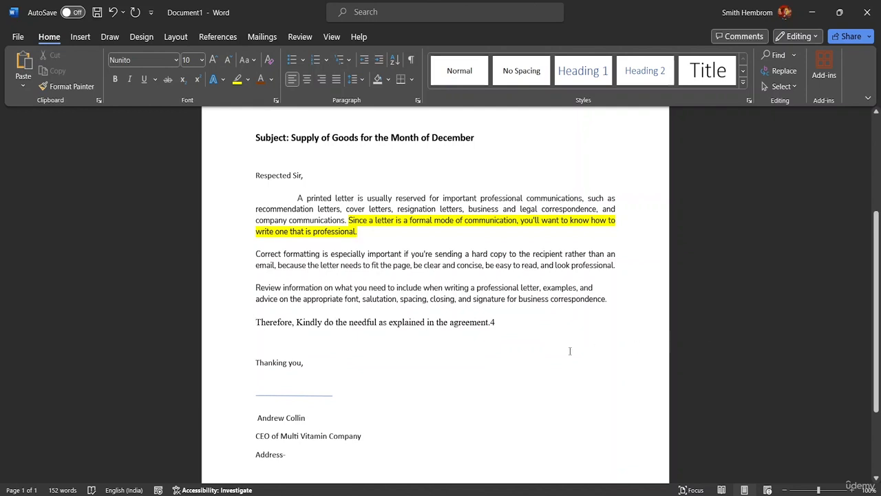
Step: Delete the stray "4" after "agreement." at the end of the closing sentence
{"action": "left_click", "coordinate": [506, 325]}
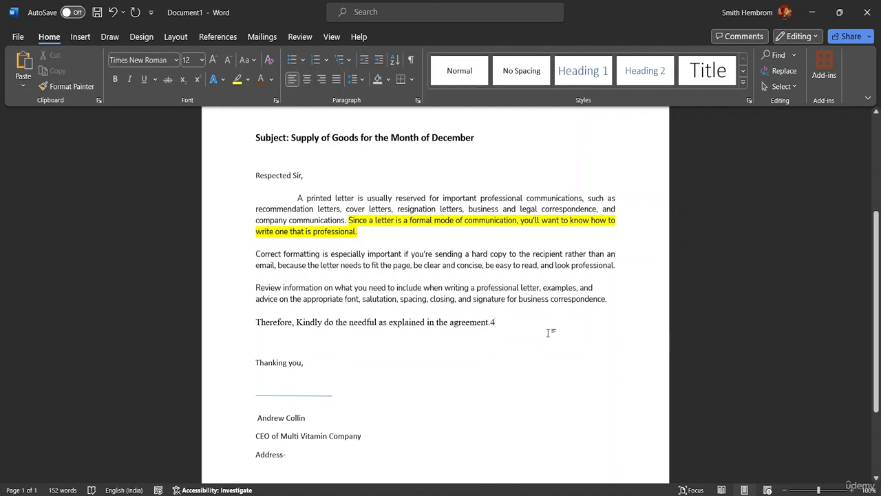
{"action": "key", "text": "BackSpace"}
{"action": "left_click_drag", "start_coordinate": [612, 294], "coordinate": [539, 290]}
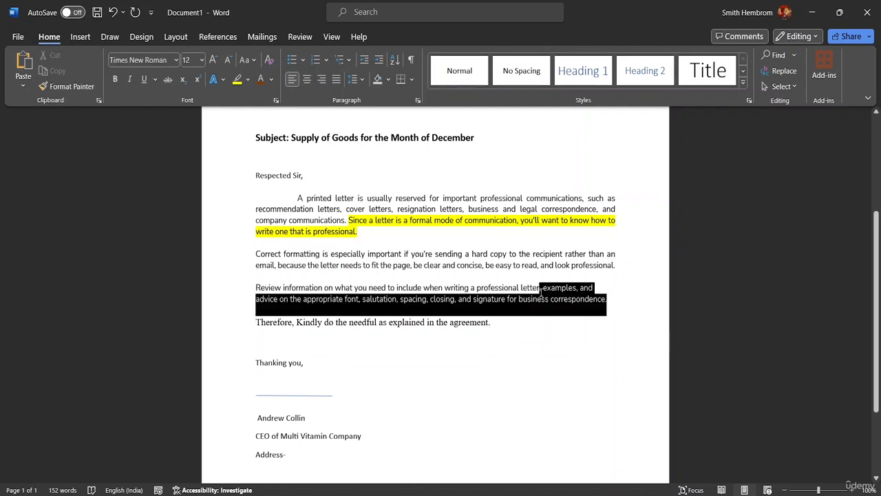
{"action": "left_click", "coordinate": [527, 324]}
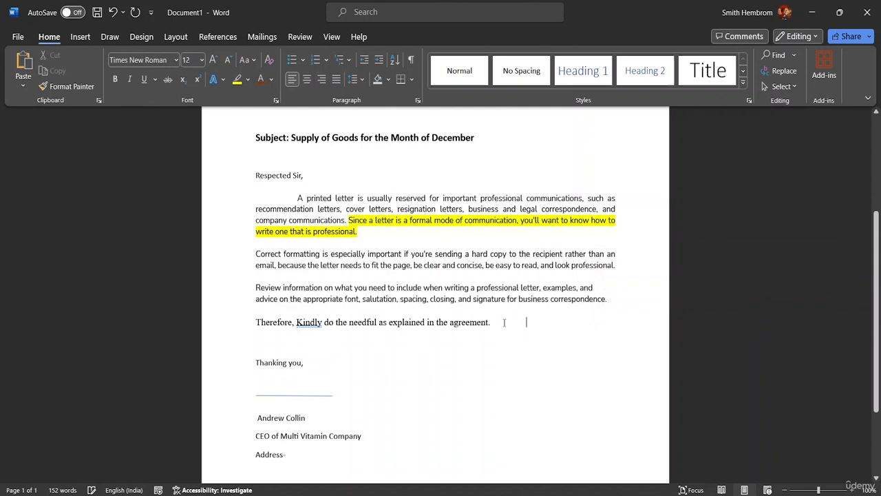
Step: Set the font size of the closing sentence beginning "Therefore" to 10 pt
{"action": "left_click_drag", "start_coordinate": [491, 322], "coordinate": [275, 330]}
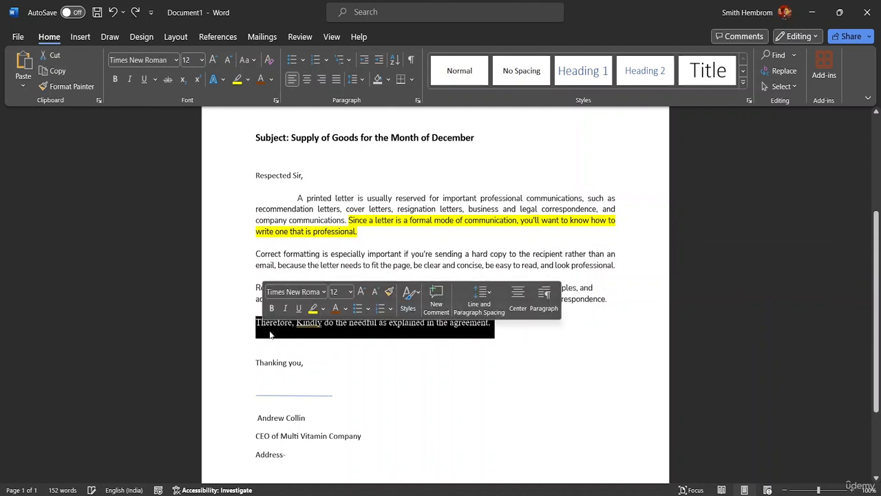
{"action": "left_click", "coordinate": [202, 60]}
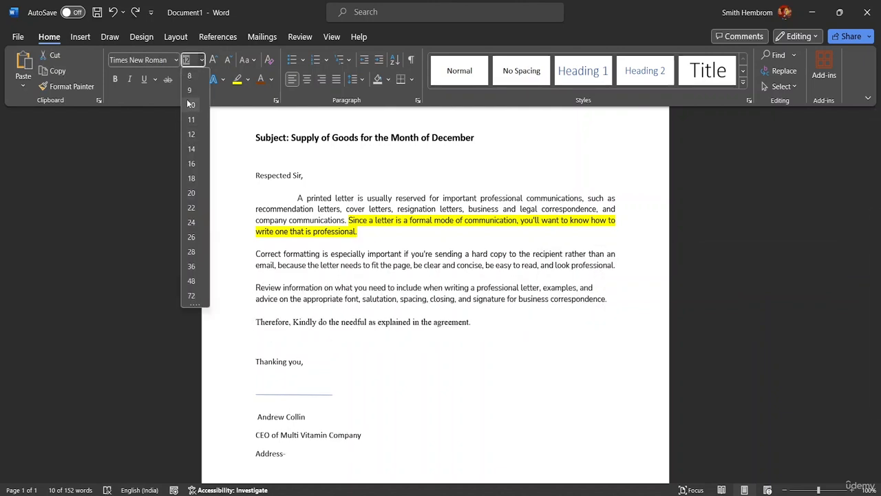
{"action": "left_click", "coordinate": [191, 104]}
{"action": "left_click", "coordinate": [510, 337]}
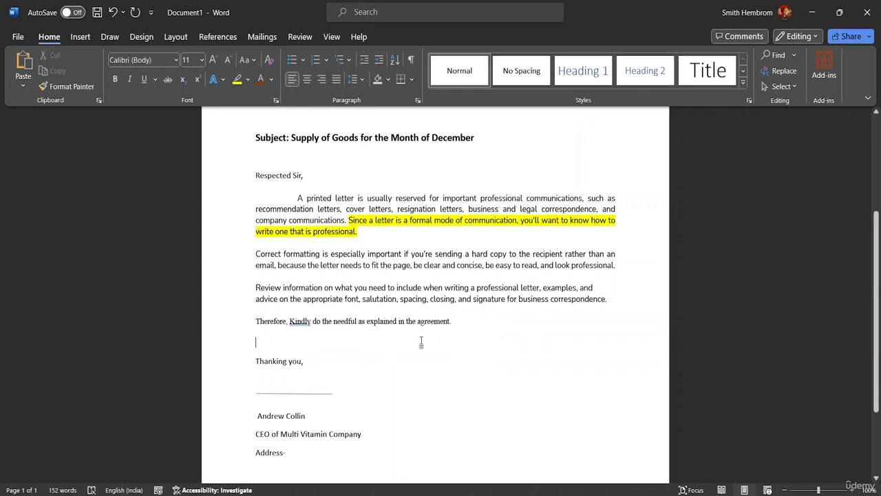
Step: Change the capital "K" of "Kindly" in the closing sentence to a lowercase "k"
{"action": "left_click", "coordinate": [290, 322]}
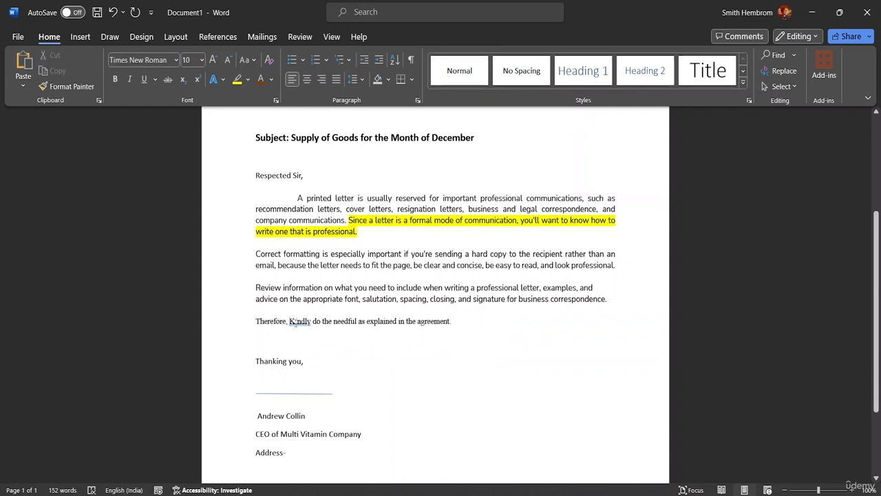
{"action": "key", "text": "Delete"}
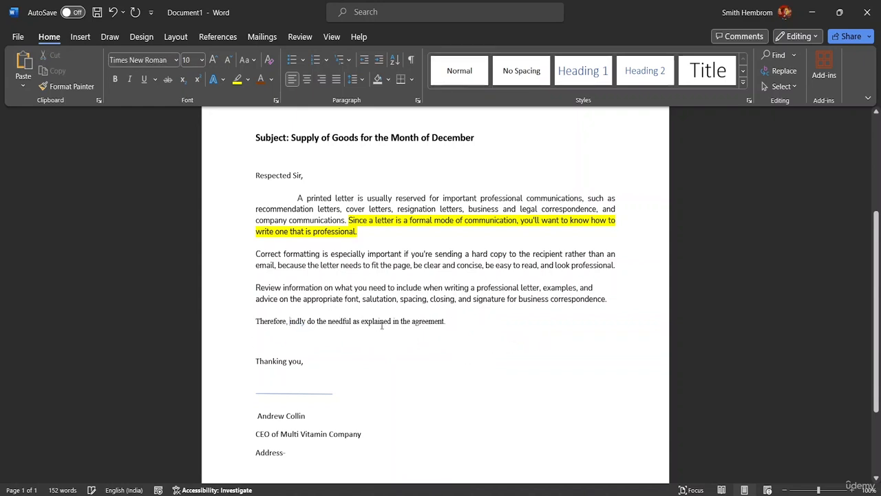
{"action": "type", "text": "k"}
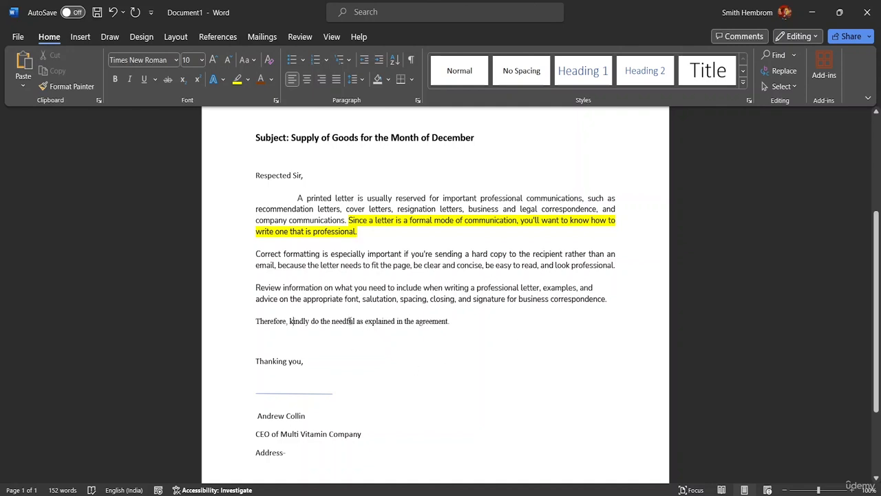
Step: Introduce a deliberate misspelling in the closing sentence by shortening "needful" to "needfl"
{"action": "double_click", "coordinate": [344, 321]}
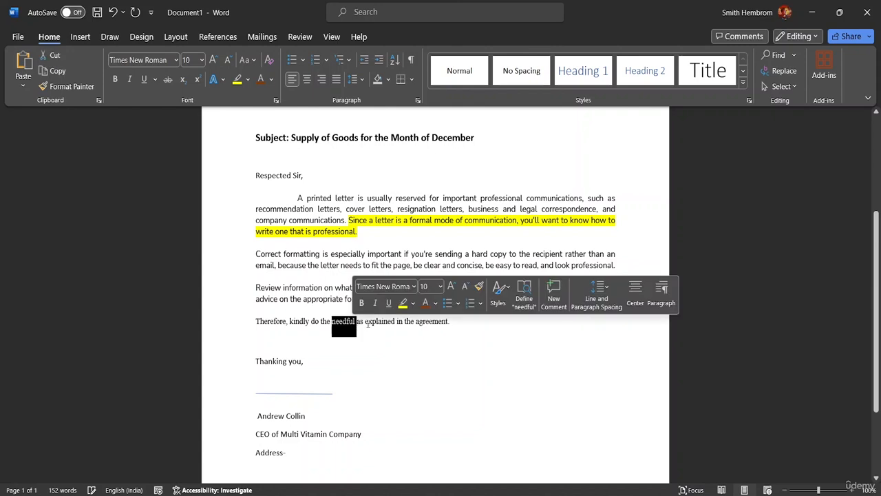
{"action": "left_click", "coordinate": [357, 321]}
{"action": "key", "text": "BackSpace"}
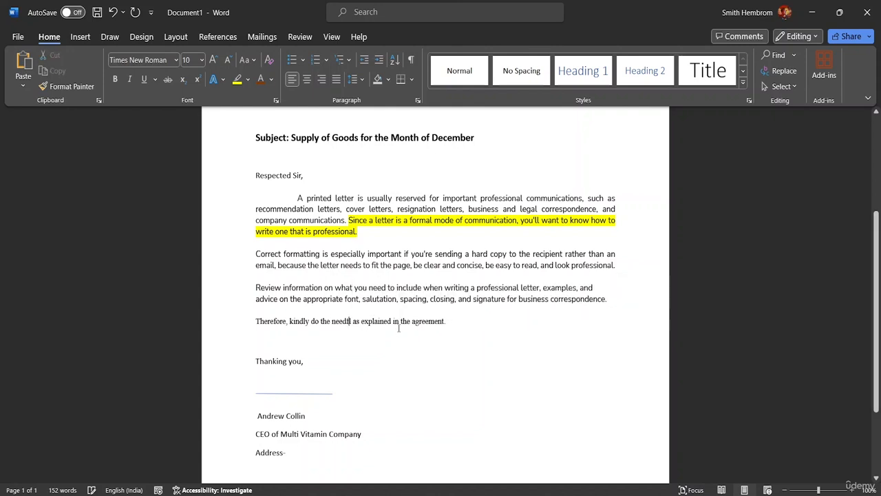
{"action": "left_click", "coordinate": [366, 343]}
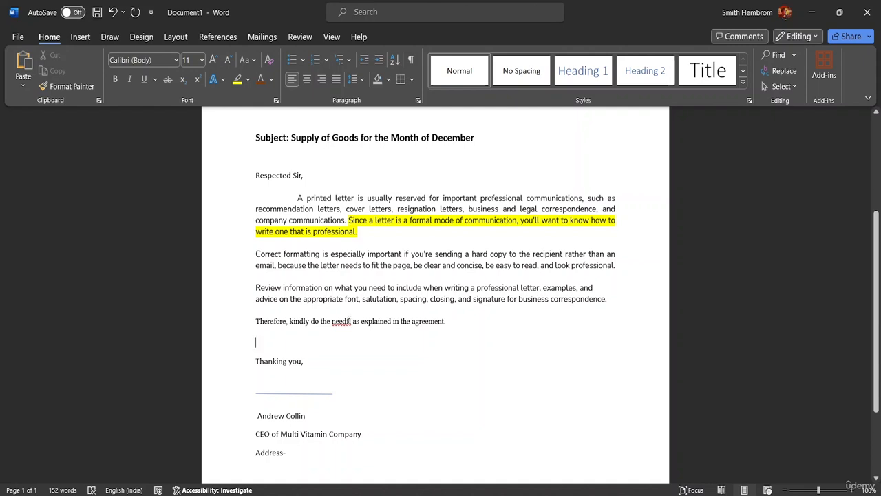
{"action": "left_click", "coordinate": [348, 321]}
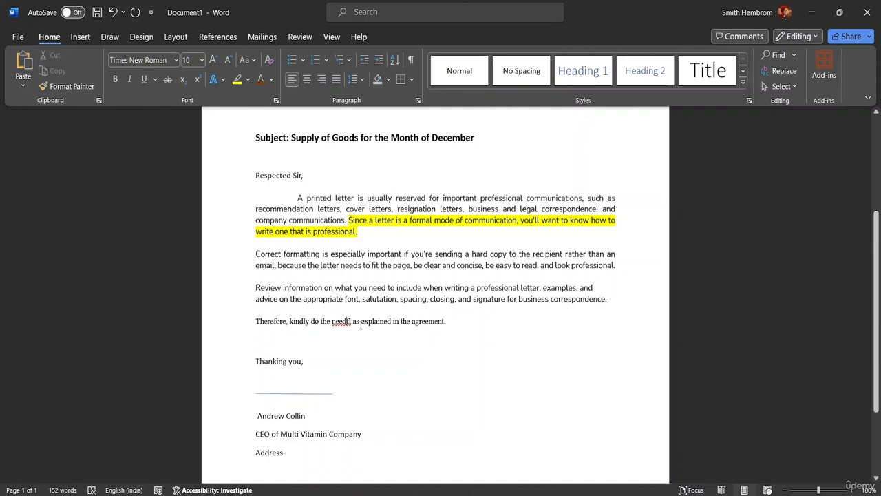
Step: Set the proofing exceptions for Document1 to hide both spelling errors and grammar errors in this document only
{"action": "left_click", "coordinate": [151, 14]}
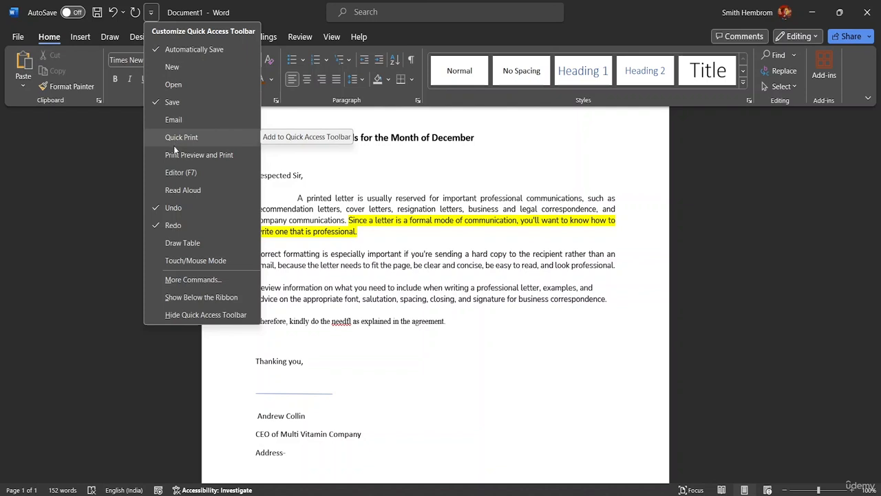
{"action": "left_click", "coordinate": [174, 279]}
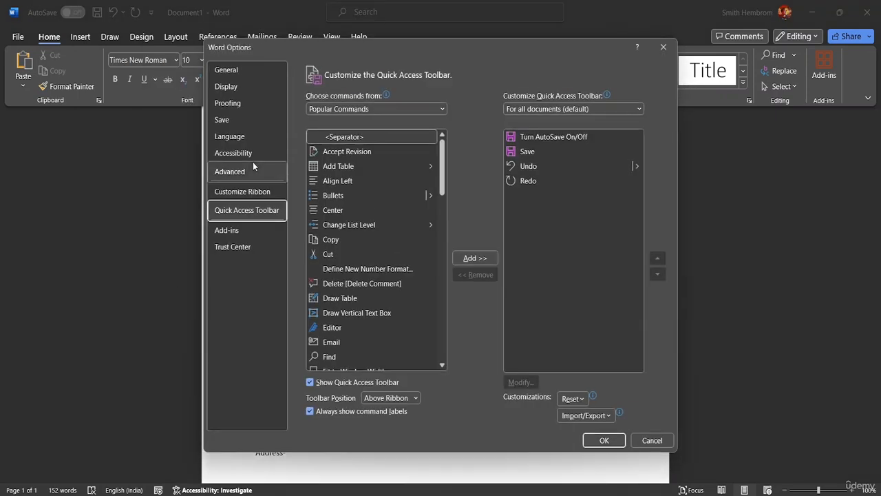
{"action": "left_click", "coordinate": [240, 103]}
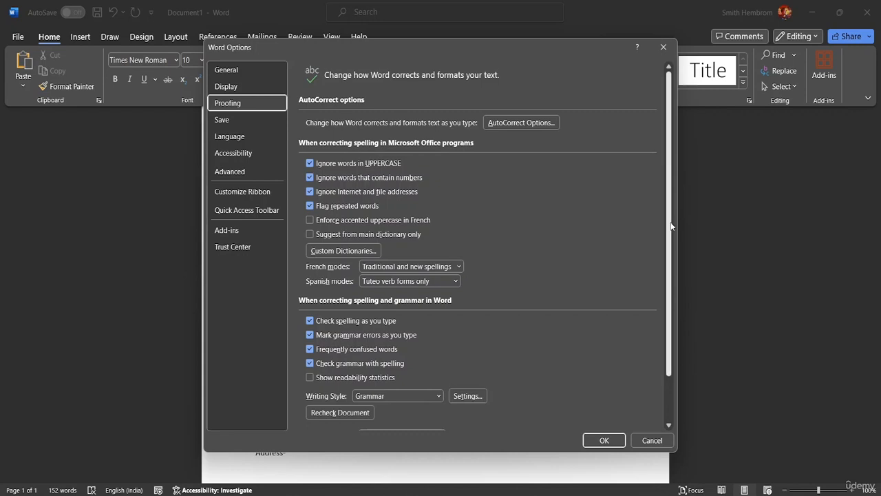
{"action": "scroll", "coordinate": [659, 225], "scroll_direction": "down", "scroll_amount": 2}
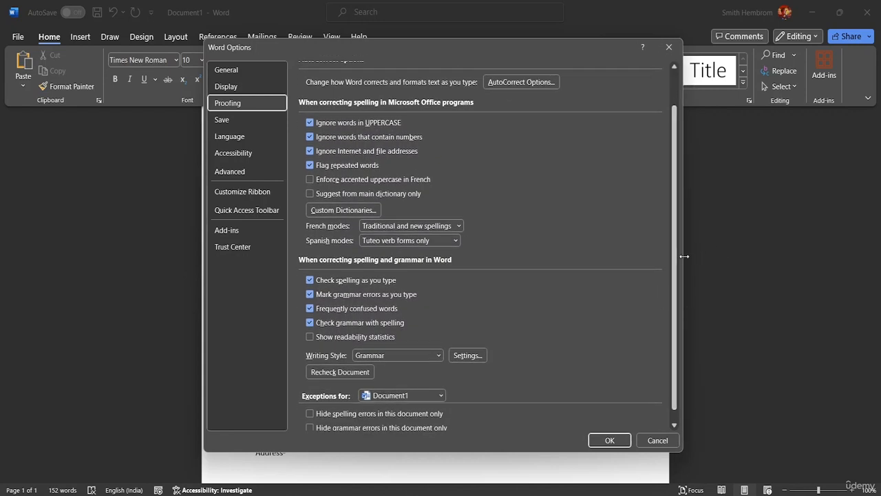
{"action": "scroll", "coordinate": [606, 305], "scroll_direction": "down", "scroll_amount": 1}
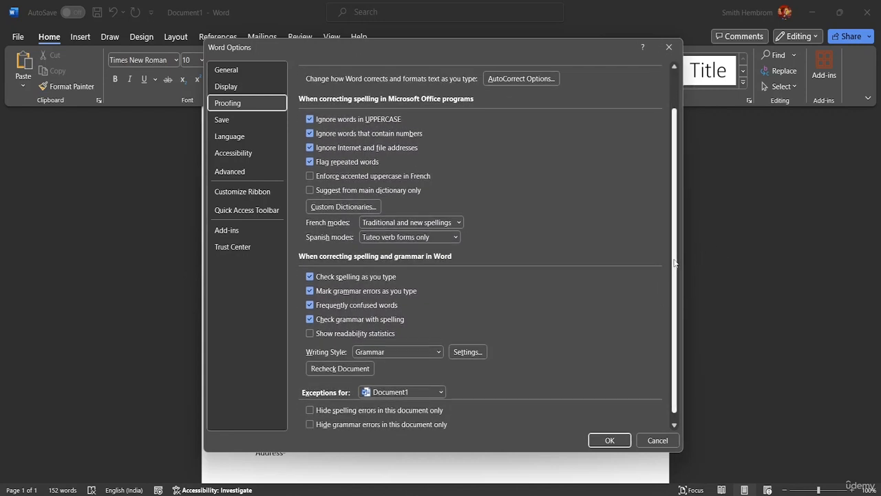
{"action": "left_click", "coordinate": [312, 401]}
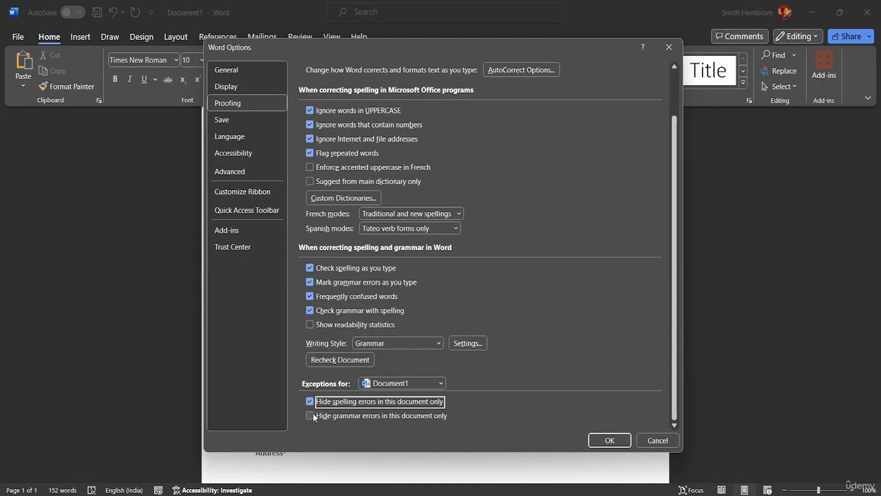
{"action": "left_click", "coordinate": [309, 416]}
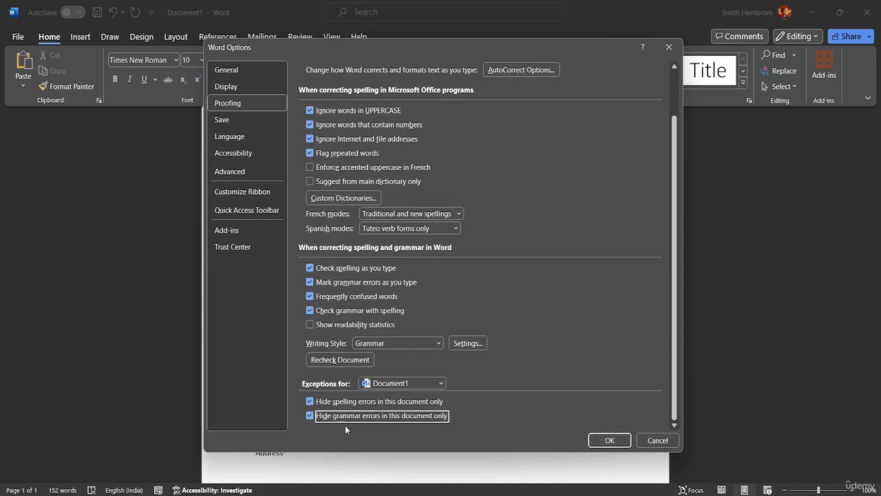
{"action": "left_click", "coordinate": [441, 382]}
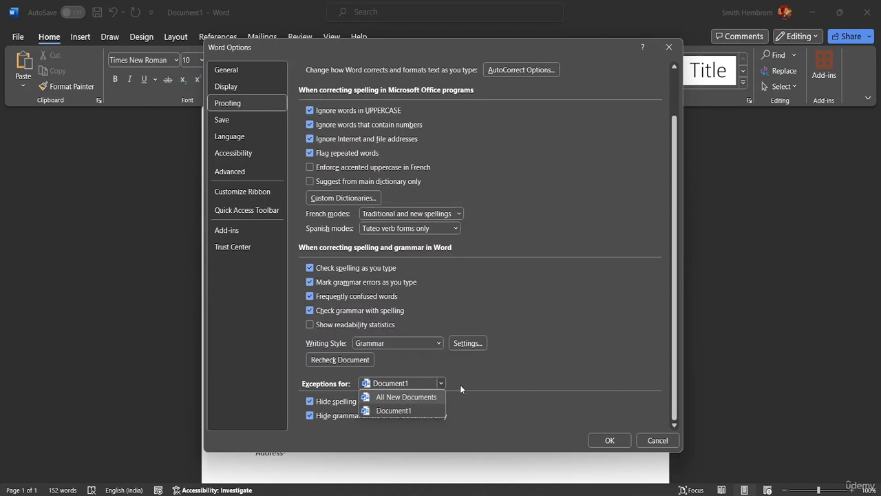
{"action": "left_click", "coordinate": [532, 384]}
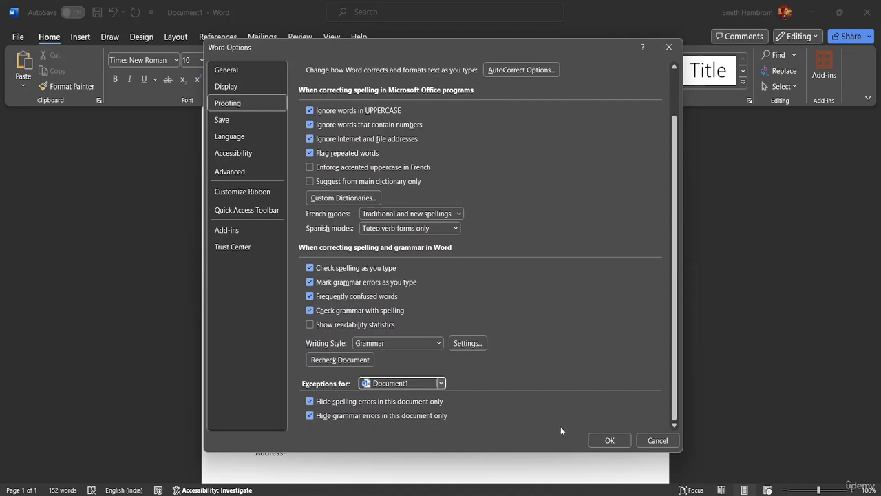
{"action": "left_click", "coordinate": [609, 440]}
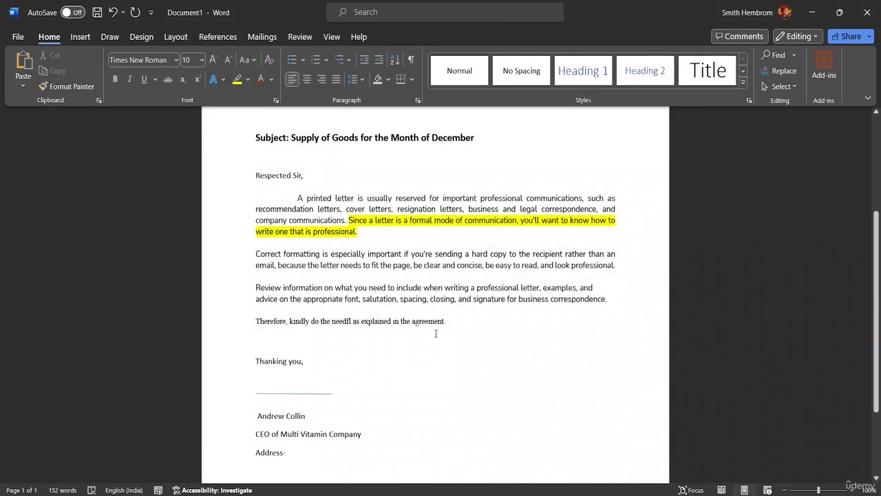
Step: Correct "needfl" to "needful" in the closing sentence and make the sentence end with "agreement."
{"action": "left_click", "coordinate": [350, 322]}
{"action": "double_click", "coordinate": [355, 321]}
{"action": "left_click", "coordinate": [351, 322]}
{"action": "key", "text": "BackSpace"}
{"action": "type", "text": "ul"}
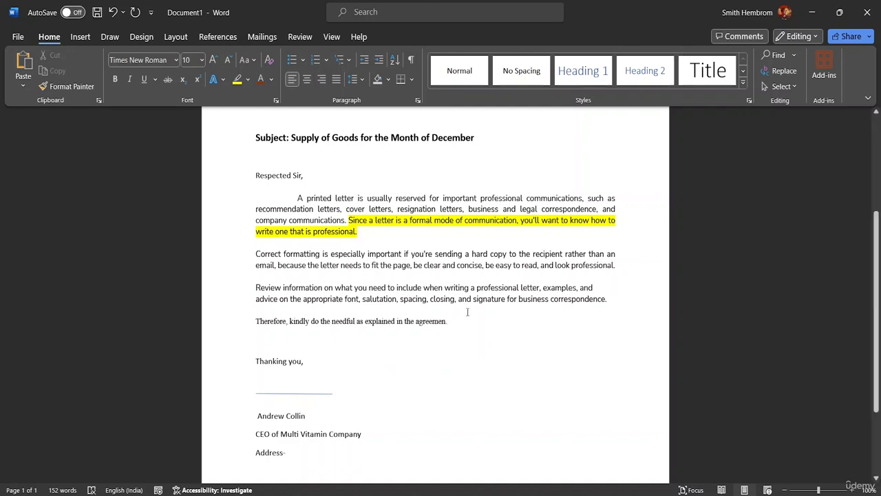
{"action": "type", "text": "t"}
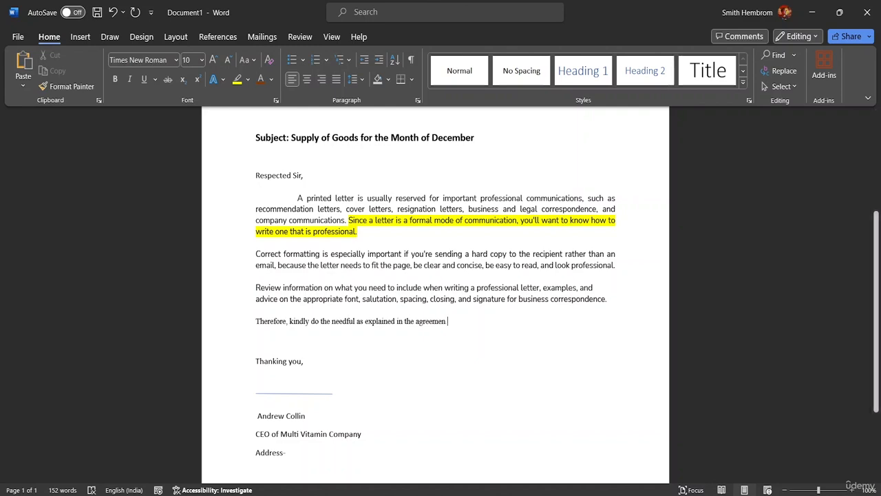
{"action": "type", "text": "."}
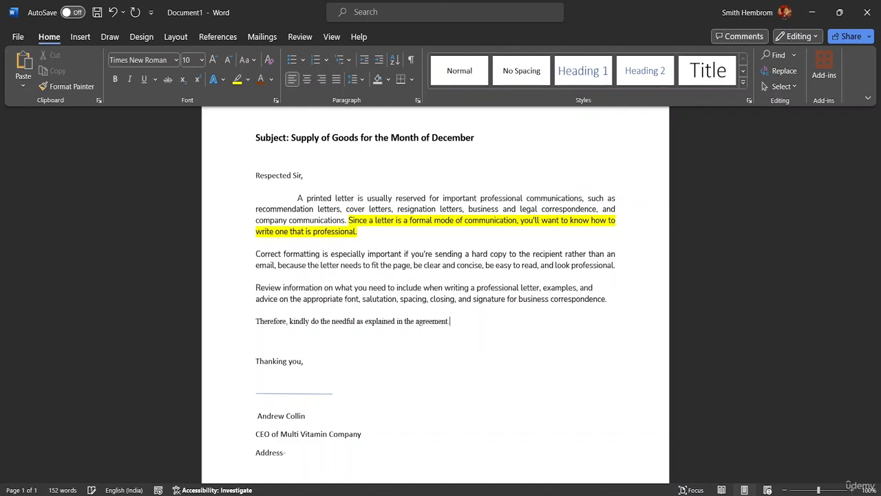
Step: Turn off the Document1 proofing exceptions that hide spelling errors and grammar errors in this document only
{"action": "left_click", "coordinate": [150, 12]}
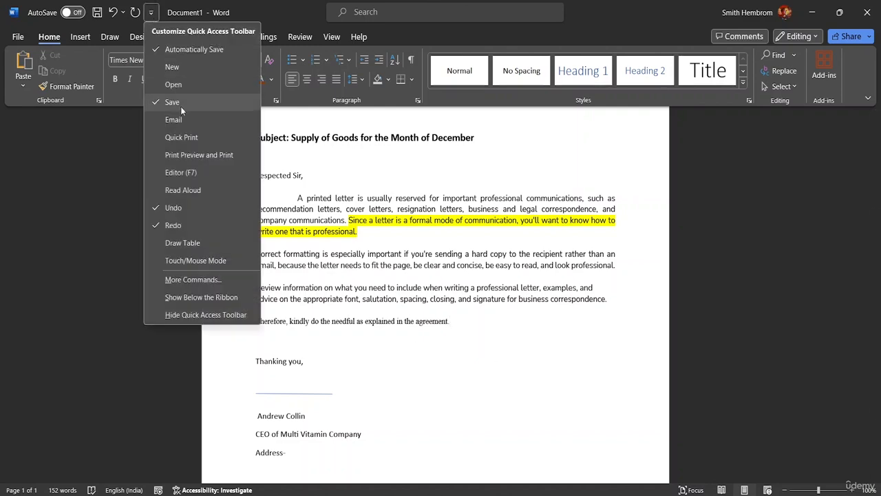
{"action": "left_click", "coordinate": [196, 280]}
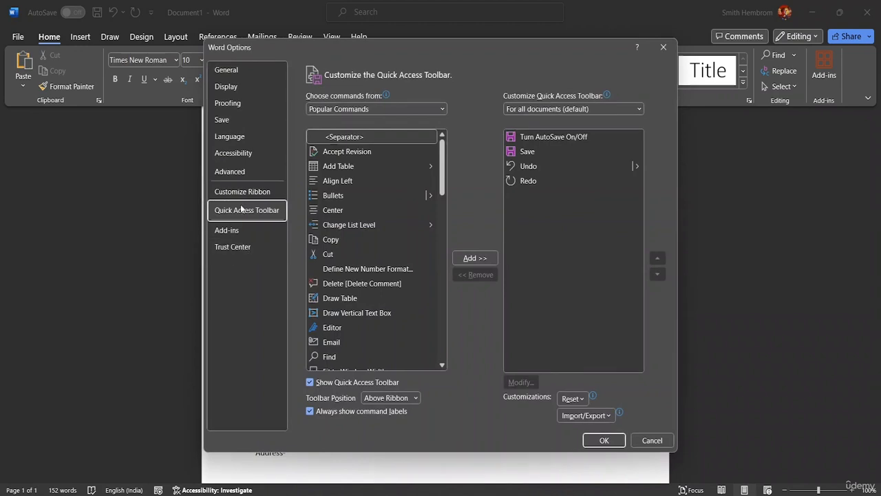
{"action": "left_click", "coordinate": [236, 107]}
{"action": "scroll", "coordinate": [383, 286], "scroll_direction": "down", "scroll_amount": 3}
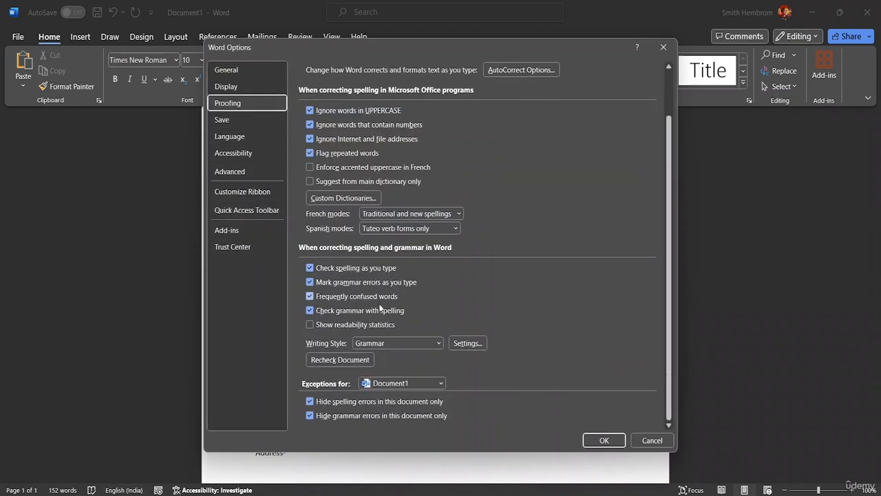
{"action": "left_click", "coordinate": [310, 401]}
{"action": "left_click", "coordinate": [310, 415]}
{"action": "left_click", "coordinate": [309, 402]}
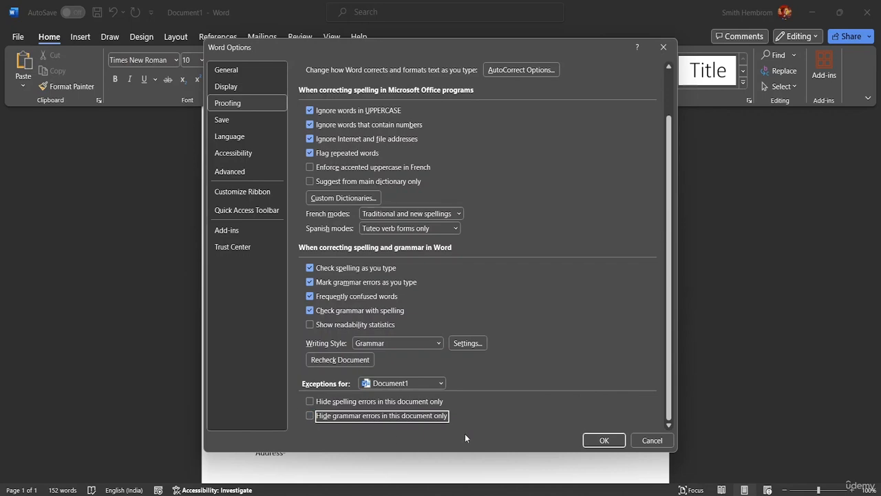
{"action": "left_click", "coordinate": [591, 441]}
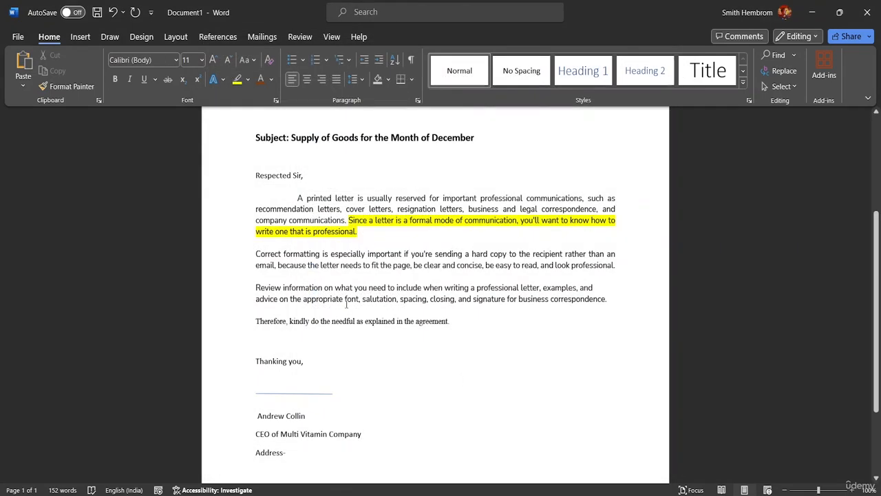
Step: Test the spelling marks by removing the "l" from "letter" in the "Review information" paragraph and restoring it
{"action": "left_click", "coordinate": [522, 288]}
{"action": "key", "text": "BackSpace"}
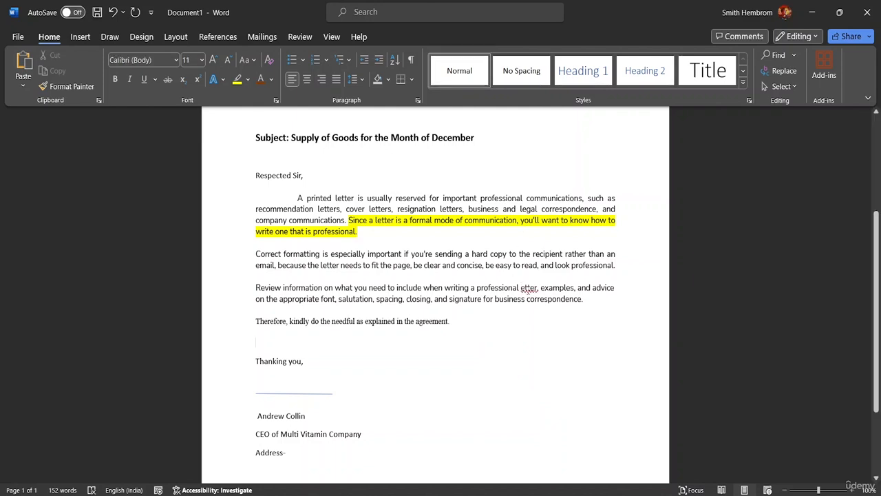
{"action": "left_click", "coordinate": [521, 287]}
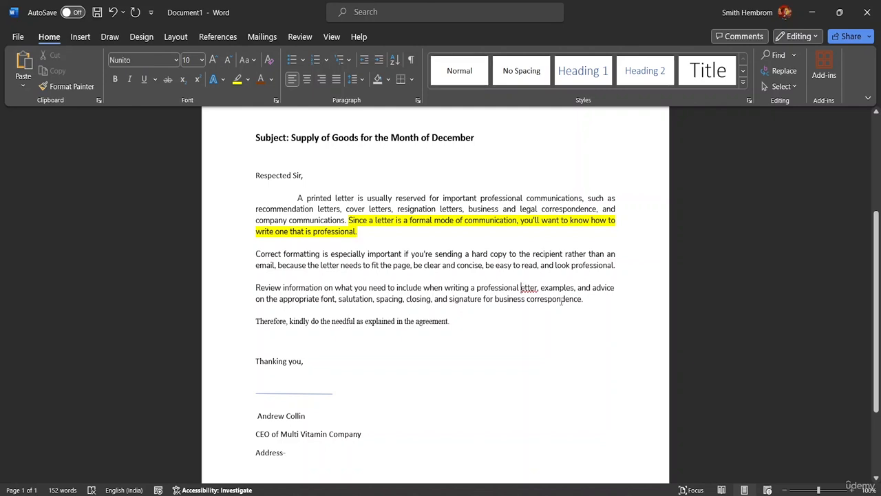
{"action": "type", "text": "l"}
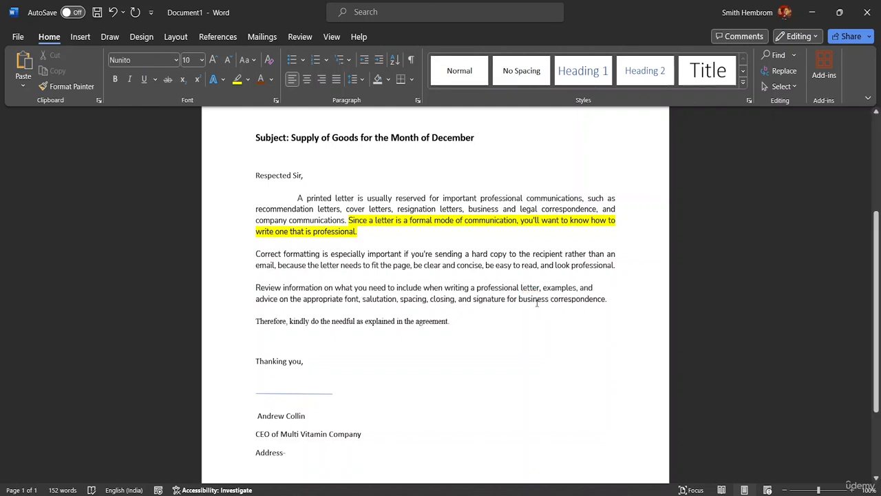
Step: Change the font color of "Thanking you," to a dark purple from the standard color palette
{"action": "left_click", "coordinate": [311, 366]}
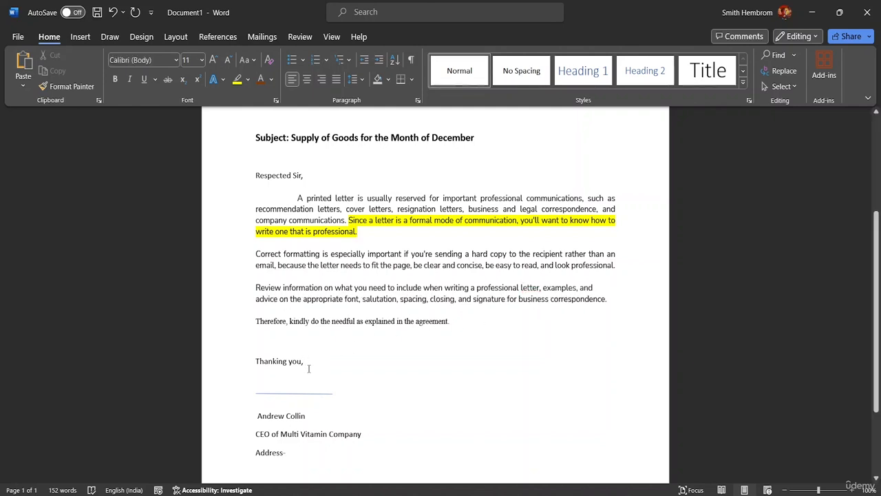
{"action": "left_click_drag", "start_coordinate": [308, 362], "coordinate": [253, 358]}
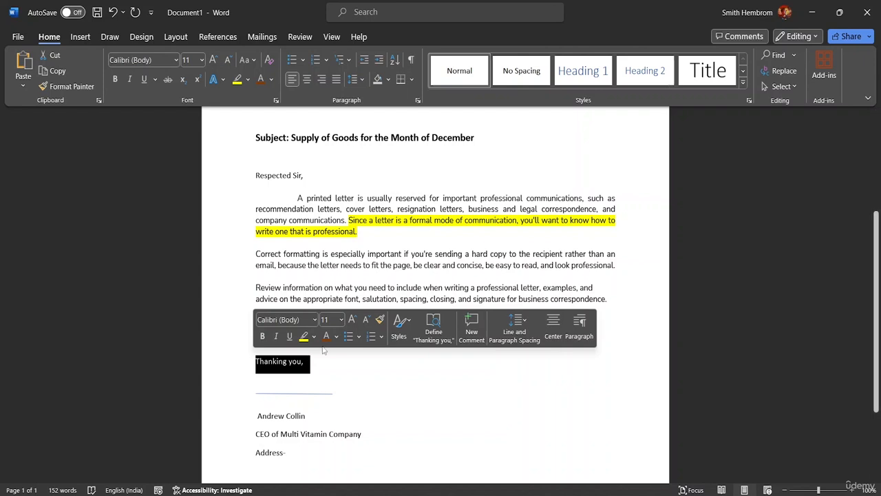
{"action": "left_click", "coordinate": [336, 336]}
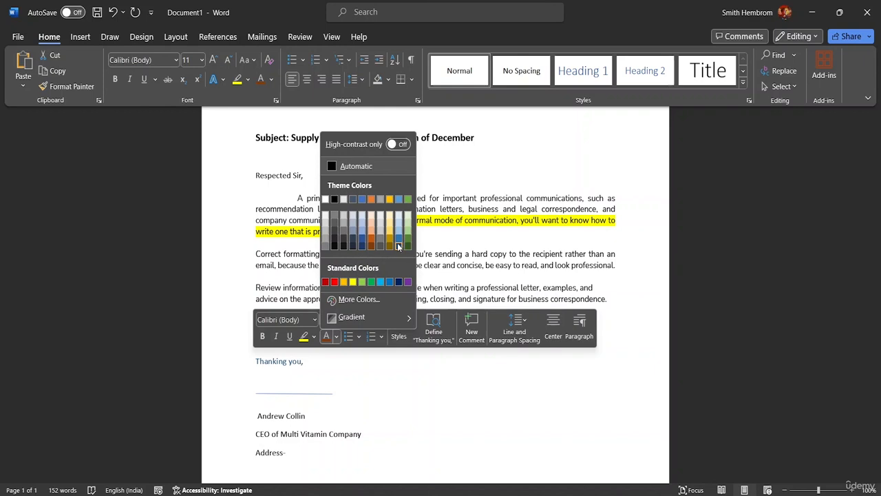
{"action": "left_click", "coordinate": [355, 299]}
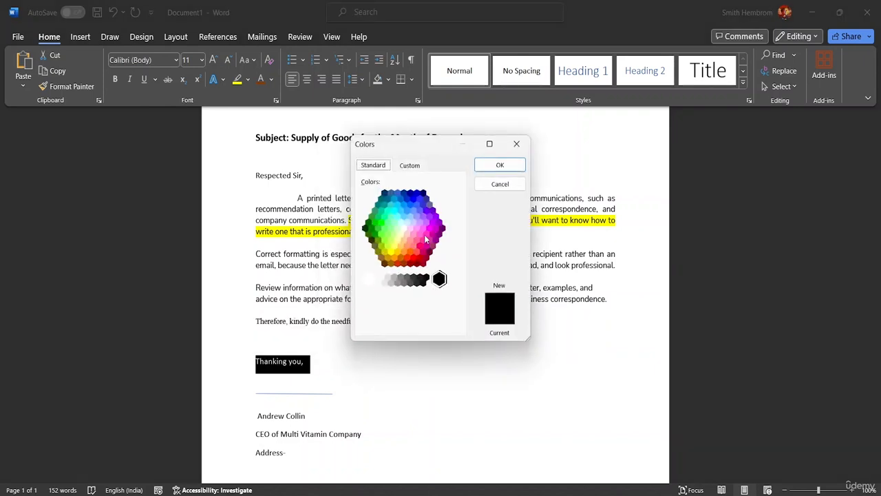
{"action": "double_click", "coordinate": [442, 233]}
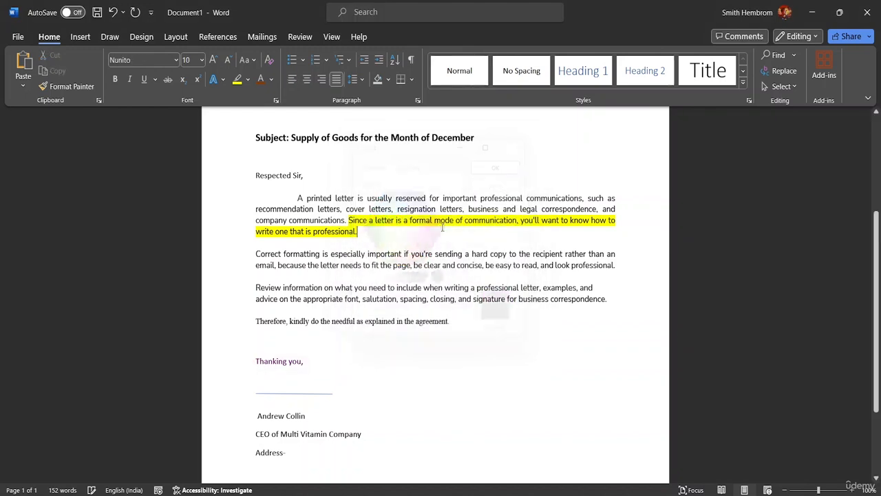
Step: Move the signature line slightly down, closer to the signatory's name
{"action": "left_click", "coordinate": [300, 388]}
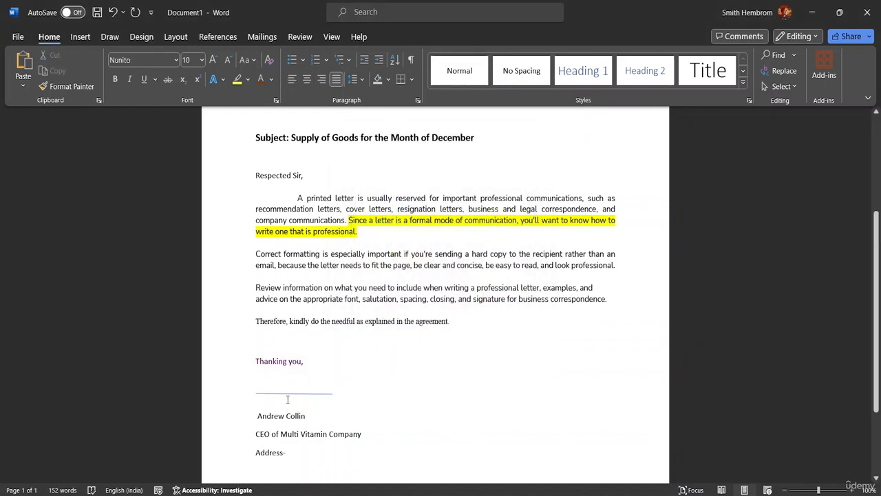
{"action": "left_click", "coordinate": [298, 395]}
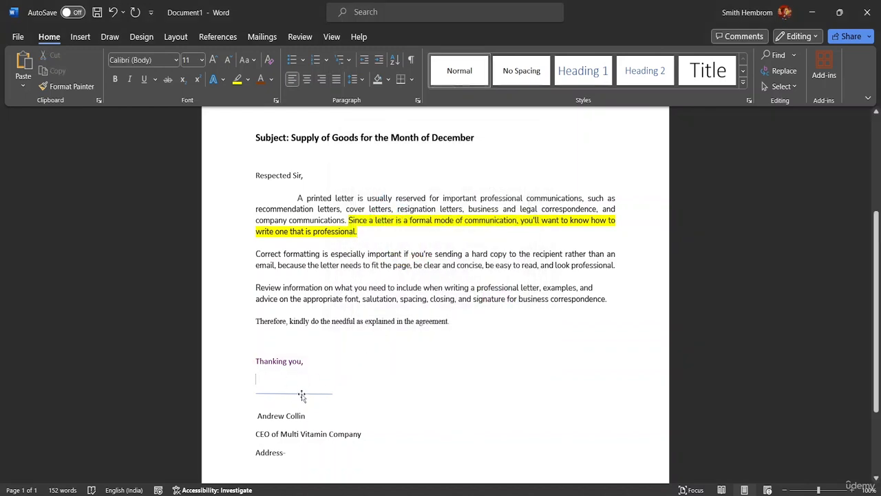
{"action": "left_click_drag", "start_coordinate": [303, 395], "coordinate": [303, 401]}
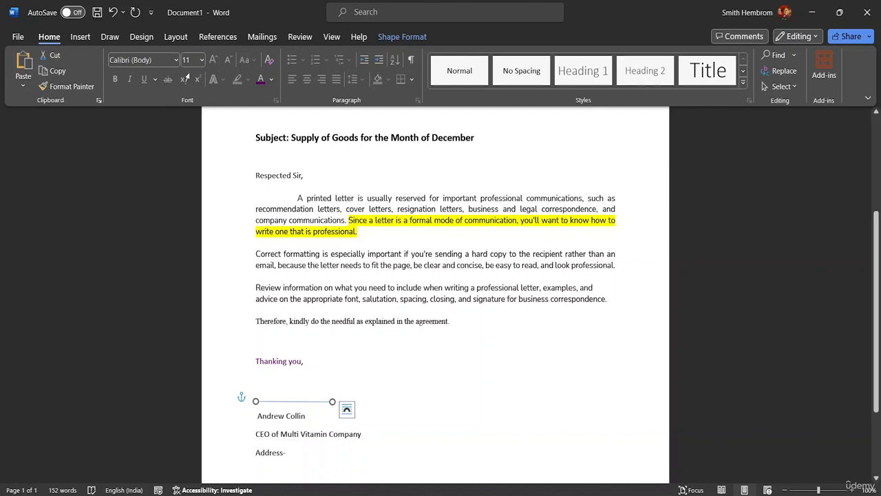
Step: Add the Print Preview and Print command to the Quick Access Toolbar and use it to preview the letter
{"action": "left_click", "coordinate": [151, 13]}
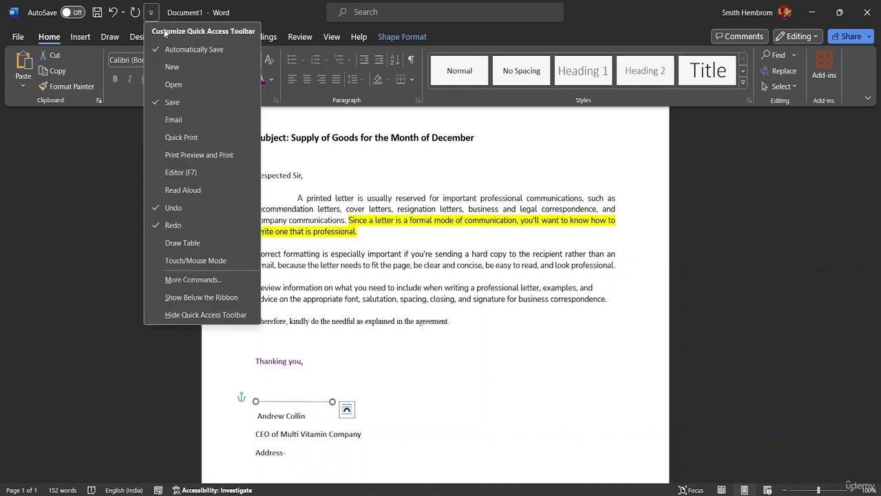
{"action": "left_click", "coordinate": [194, 155]}
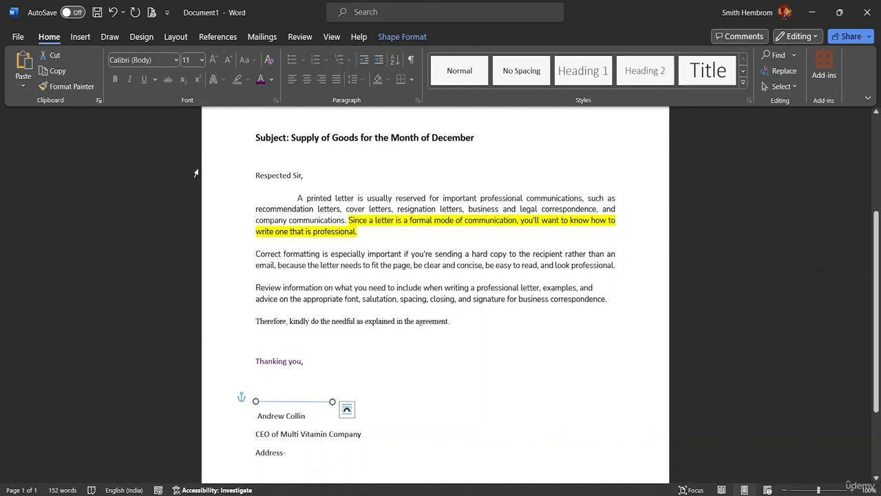
{"action": "left_click", "coordinate": [150, 13]}
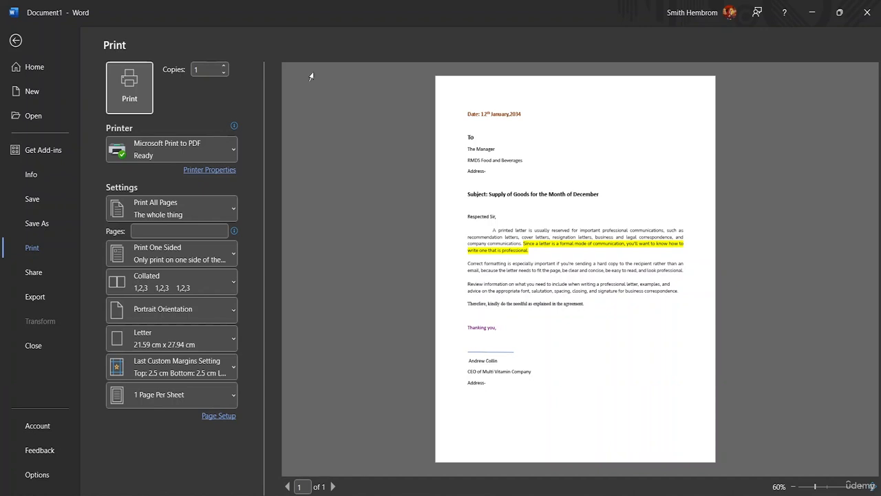
{"action": "left_click", "coordinate": [15, 40]}
Step: Start saving the letter under a new name, clearing the suggested file name and choosing the MS Word Advanced Resource File folder
{"action": "left_click", "coordinate": [19, 35]}
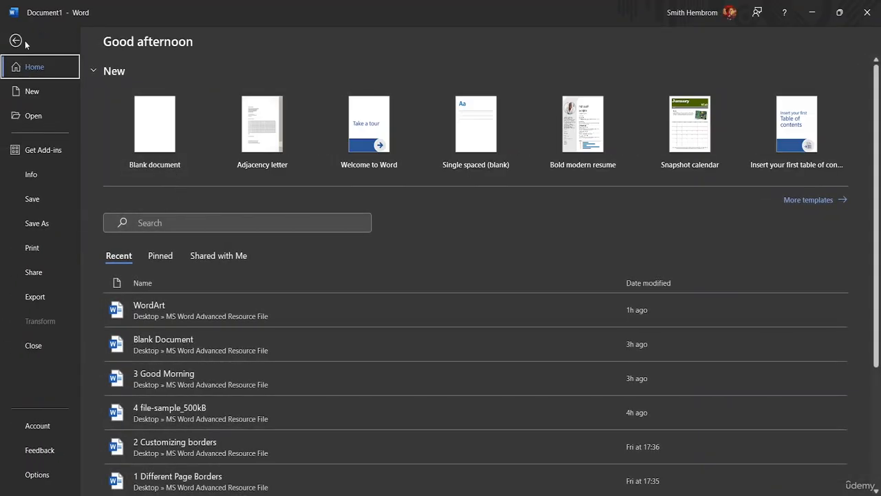
{"action": "left_click", "coordinate": [42, 225]}
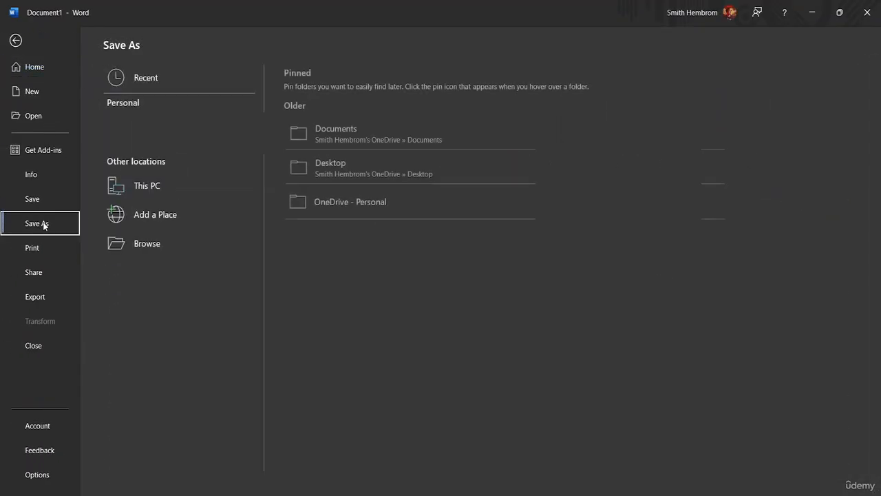
{"action": "left_click", "coordinate": [121, 241]}
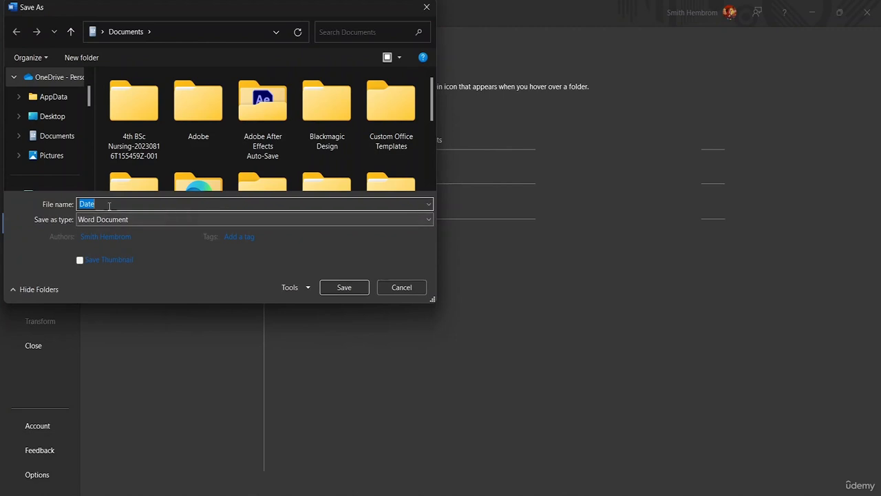
{"action": "key", "text": "BackSpace"}
{"action": "scroll", "coordinate": [64, 114], "scroll_direction": "down", "scroll_amount": 3}
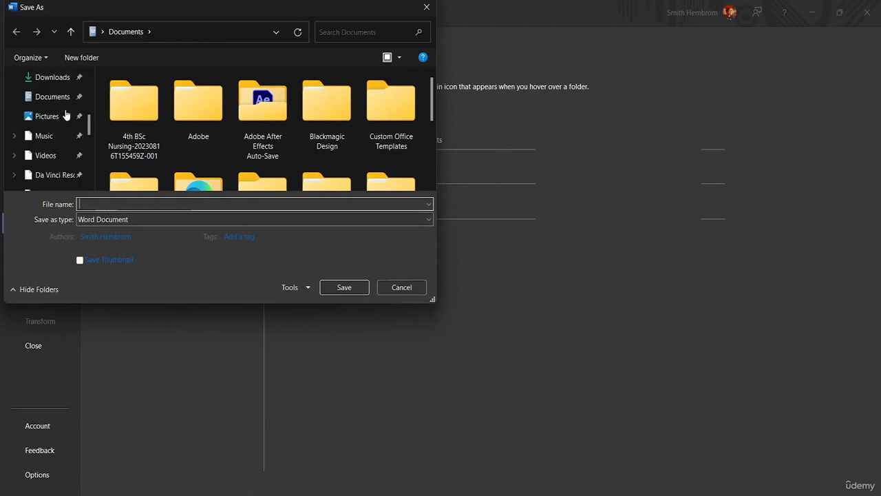
{"action": "scroll", "coordinate": [62, 175], "scroll_direction": "down", "scroll_amount": 2}
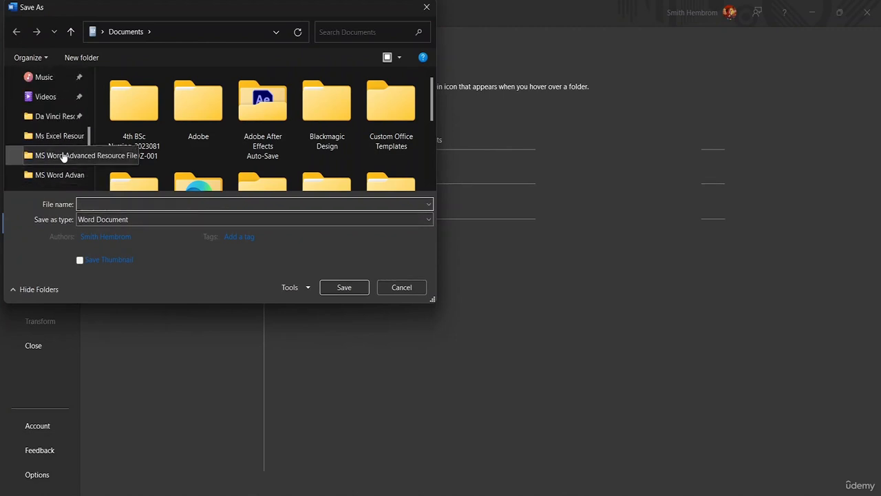
{"action": "left_click", "coordinate": [63, 156]}
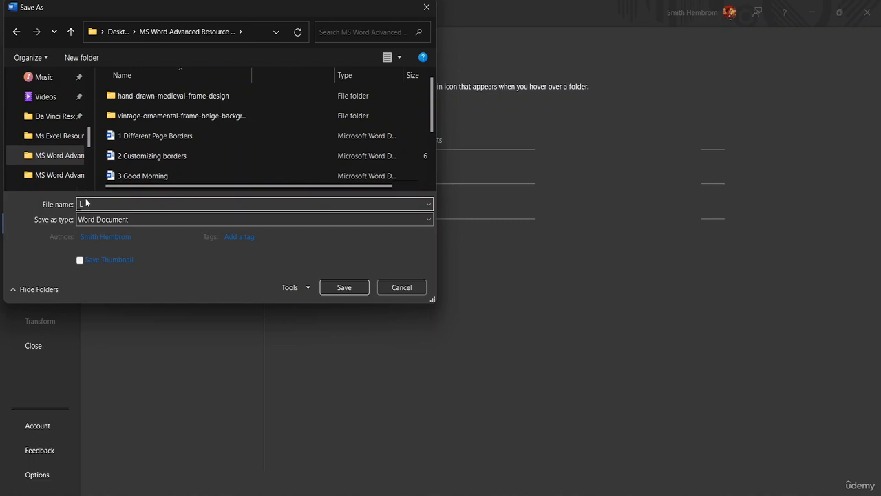
Step: Name the file "Letter Application" and save it as a Word Document
{"action": "type", "text": "etter Application"}
{"action": "left_click", "coordinate": [343, 290]}
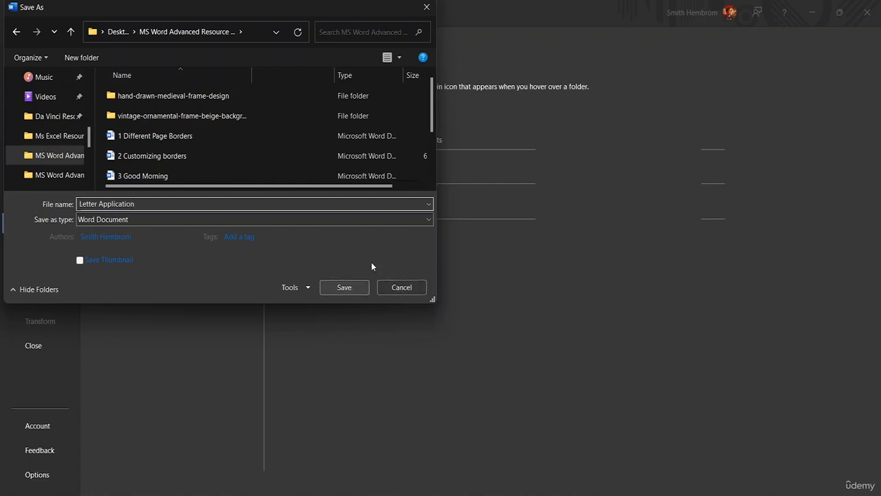
{"action": "left_click", "coordinate": [428, 219]}
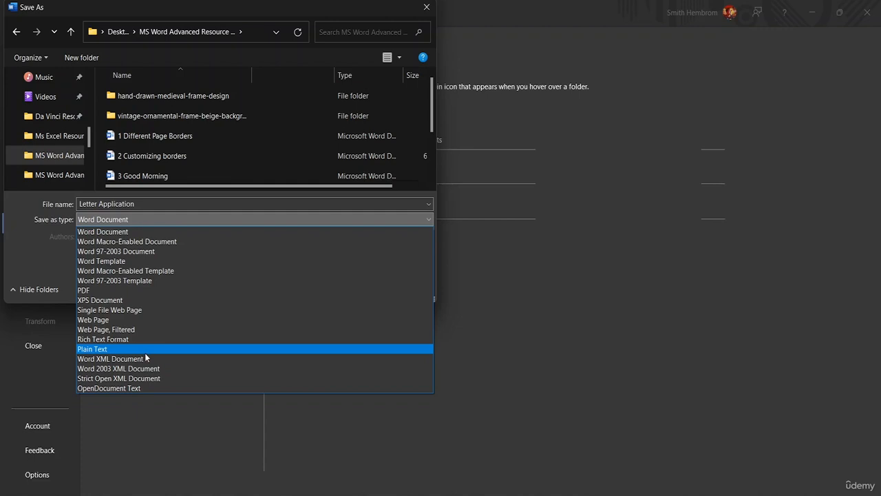
{"action": "left_click", "coordinate": [214, 230]}
{"action": "left_click", "coordinate": [333, 287]}
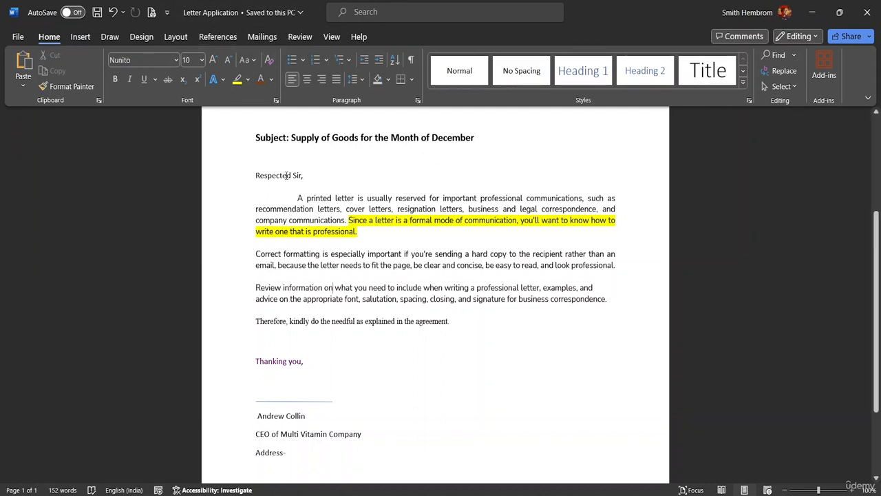
Step: Change the font color of the line "Subject: Supply of Goods for the Month of December" to dark orange
{"action": "scroll", "coordinate": [399, 191], "scroll_direction": "up", "scroll_amount": 3}
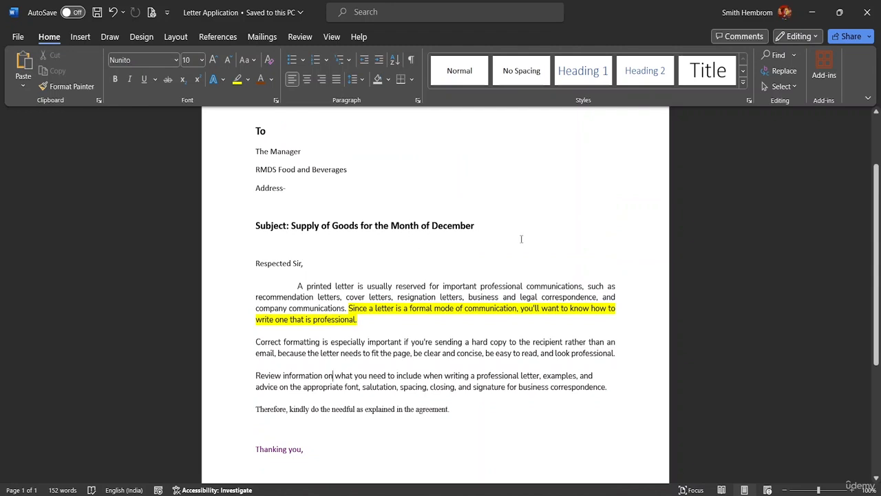
{"action": "triple_click", "coordinate": [477, 226]}
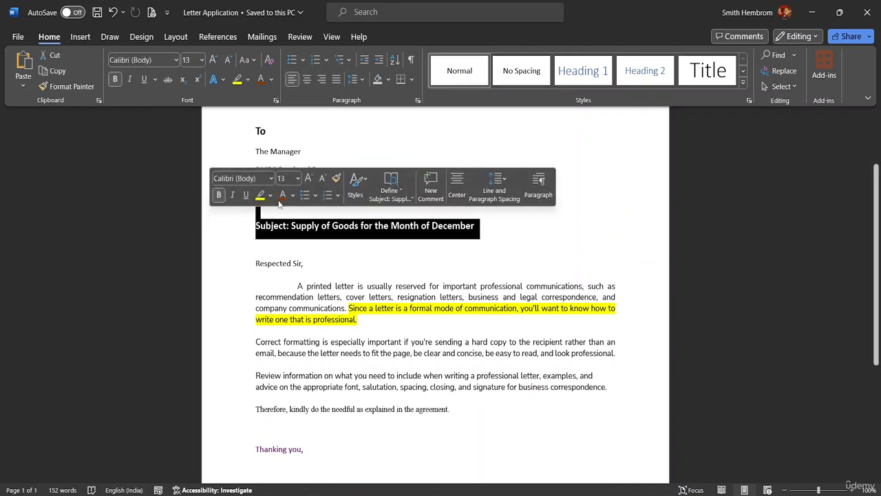
{"action": "left_click", "coordinate": [293, 196]}
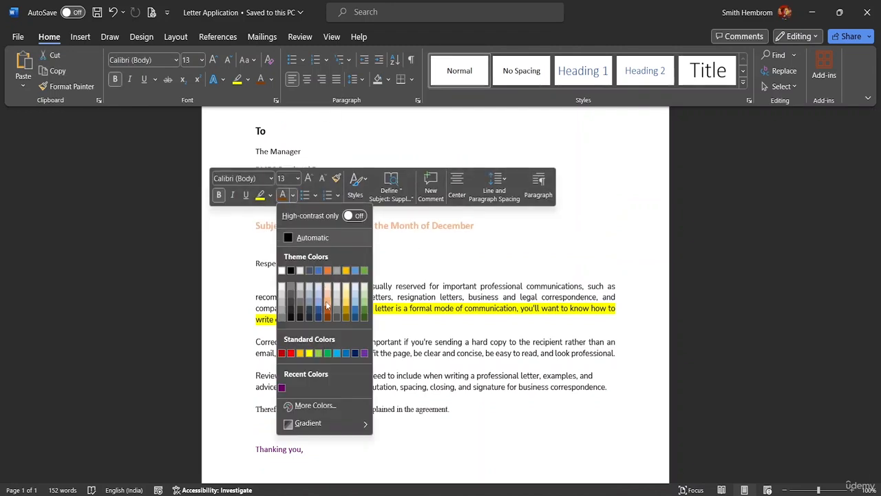
{"action": "left_click", "coordinate": [331, 313]}
{"action": "left_click", "coordinate": [328, 308]}
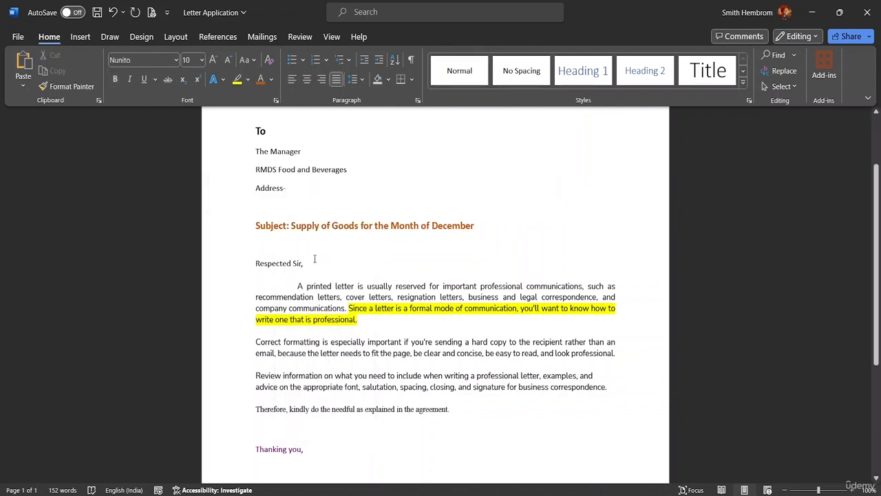
Step: Save the letter again to keep the recolored subject line
{"action": "left_click", "coordinate": [98, 13]}
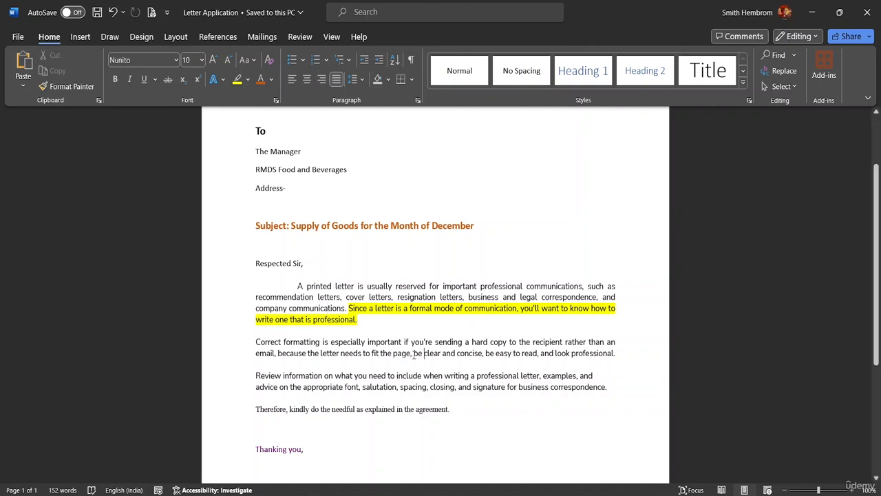
{"action": "left_click_drag", "start_coordinate": [411, 354], "coordinate": [363, 354]}
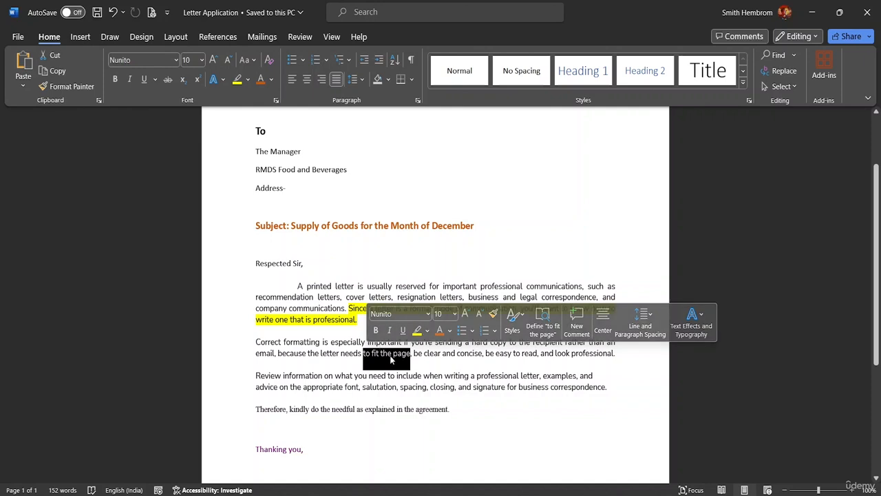
{"action": "left_click", "coordinate": [449, 411]}
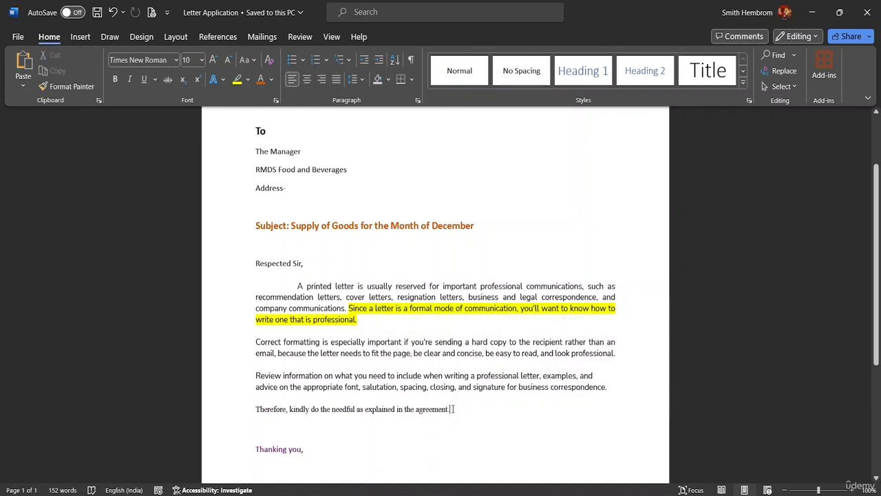
{"action": "left_click_drag", "start_coordinate": [303, 387], "coordinate": [303, 410]}
{"action": "left_click", "coordinate": [248, 408]}
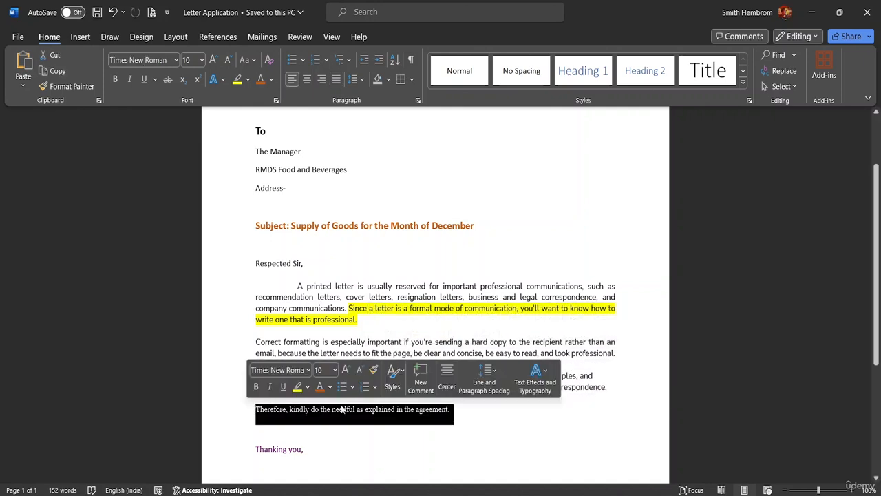
{"action": "left_click", "coordinate": [457, 410]}
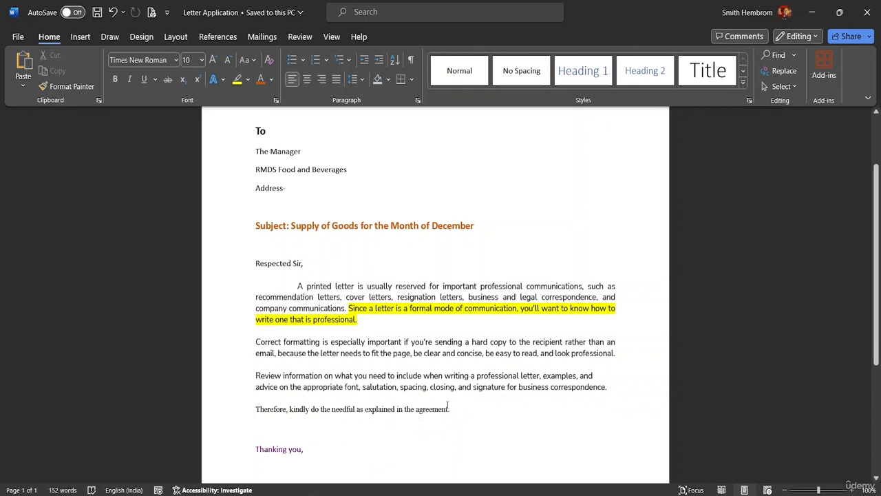
{"action": "left_click", "coordinate": [343, 298]}
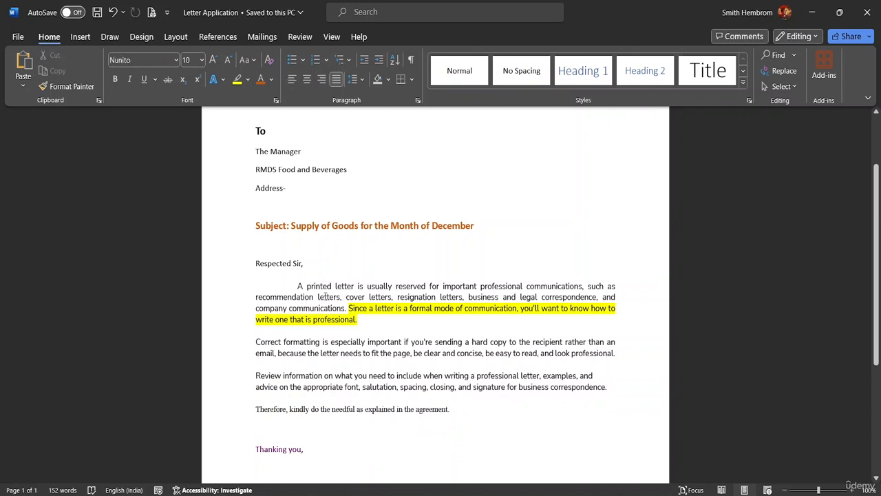